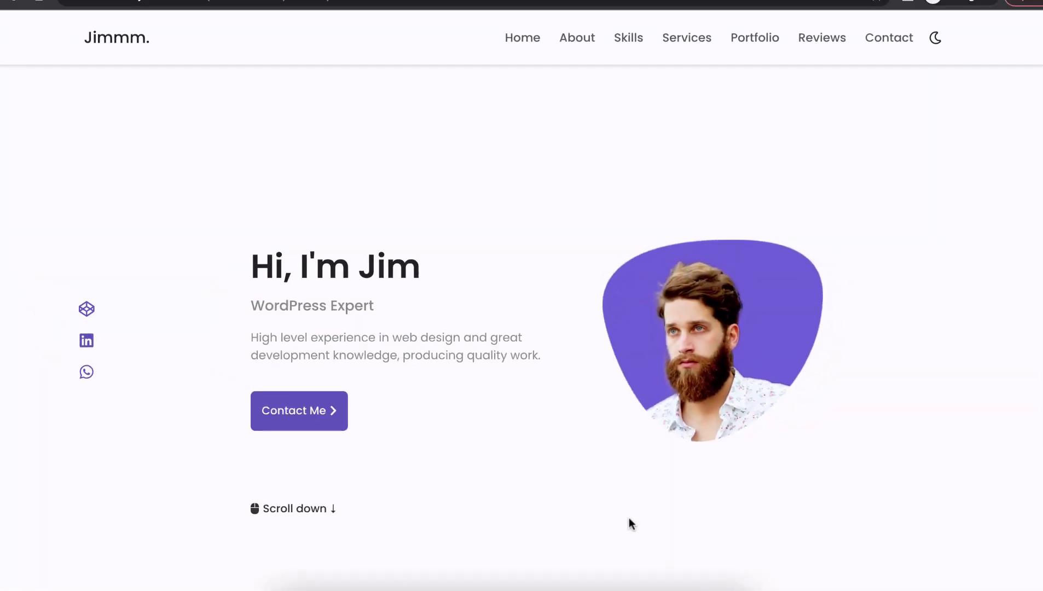
- Scroll through the Home 2 page in the editor, then jump back to the top
scroll(658, 518, down, 5)
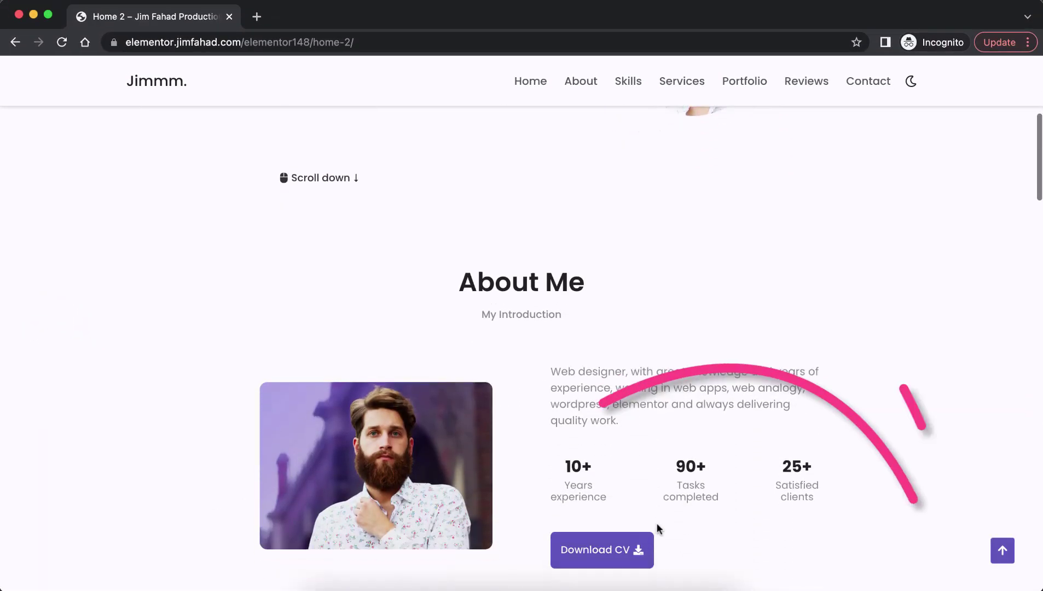
scroll(689, 446, up, 5)
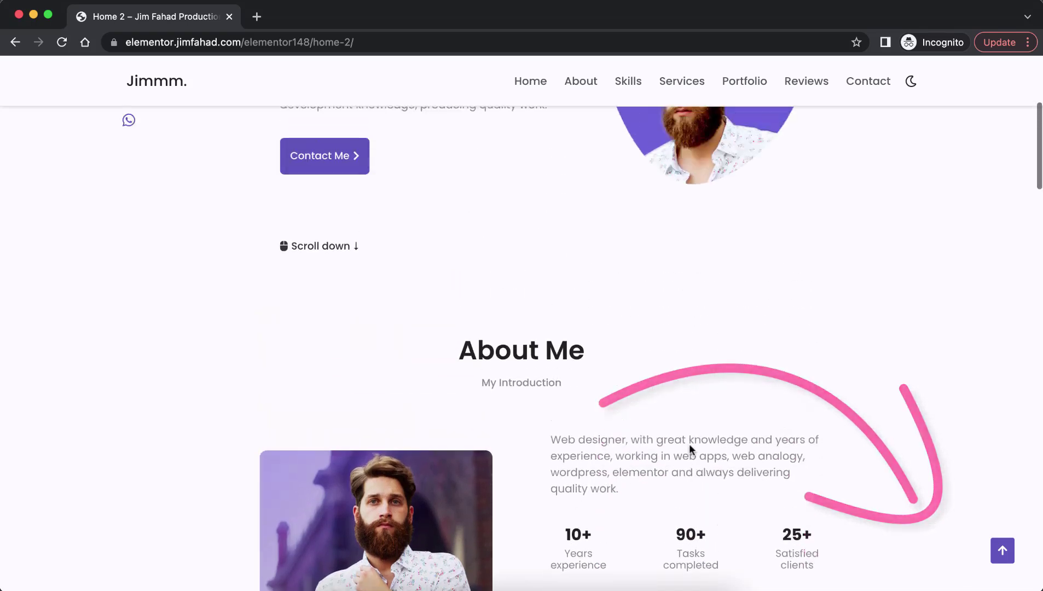
scroll(689, 448, up, 3)
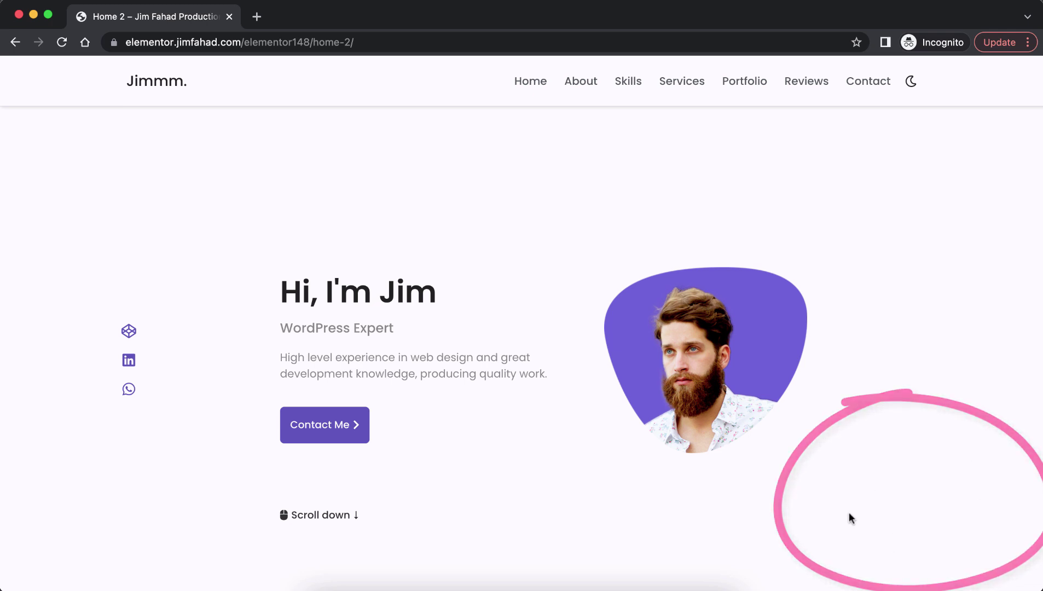
scroll(823, 545, down, 10)
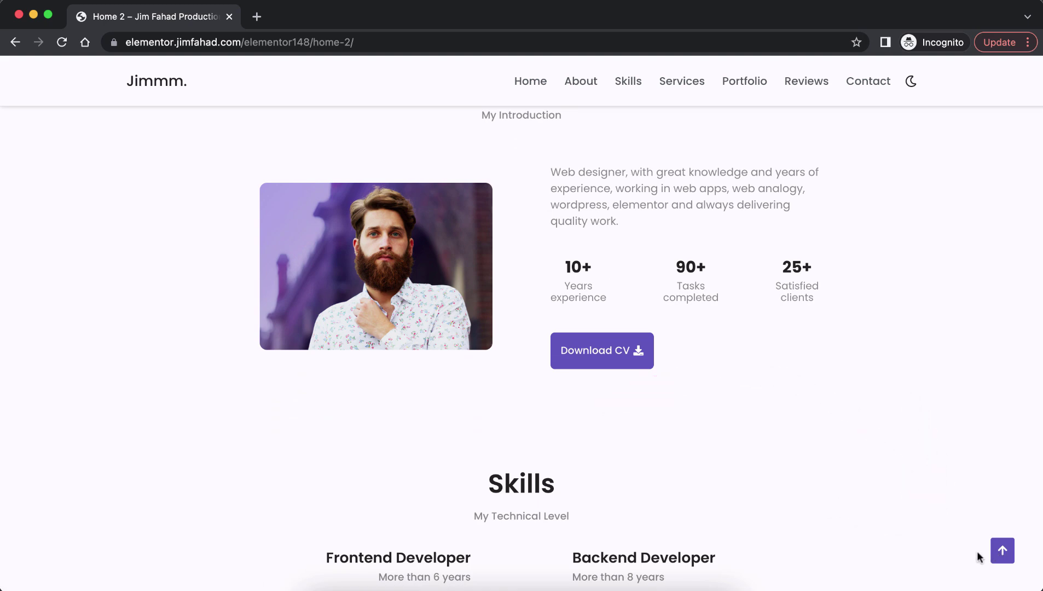
click(1001, 551)
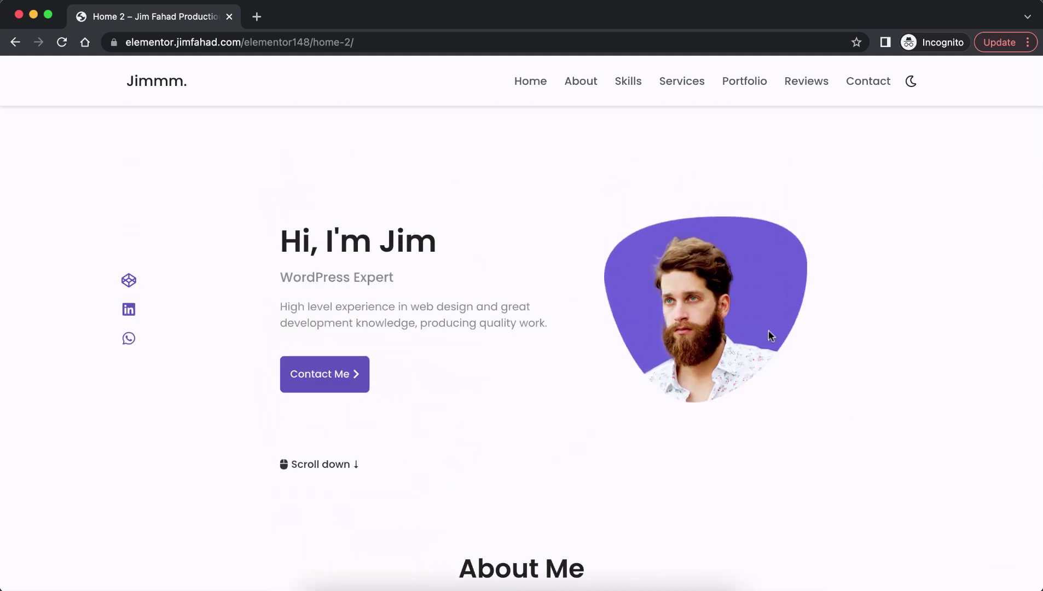
- Scroll the Home 2 canvas down past the Contact Me form to the purple footer
scroll(868, 534, down, 10)
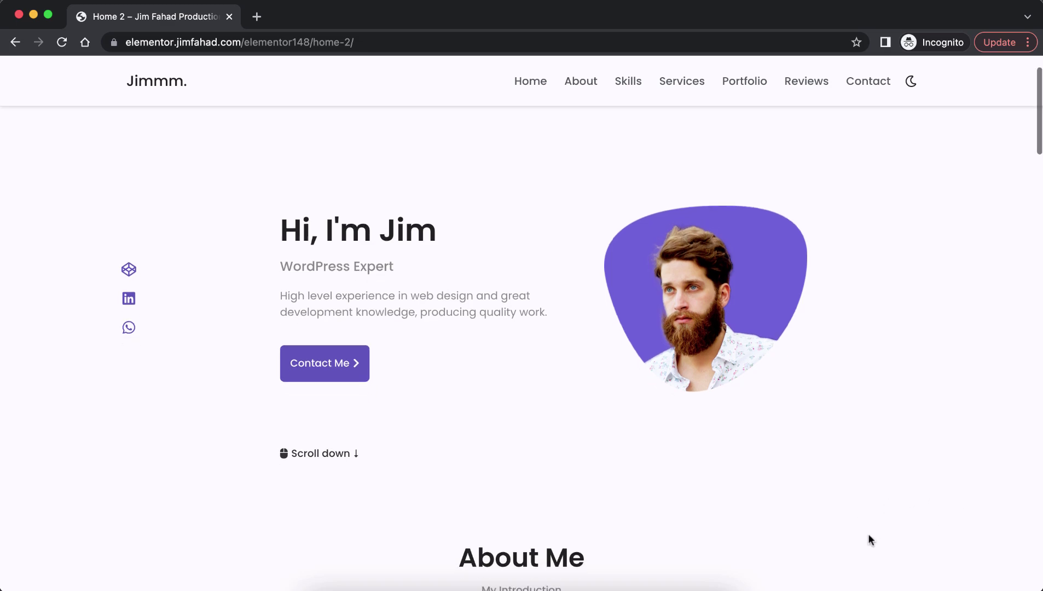
scroll(868, 534, up, 8)
scroll(867, 533, up, 4)
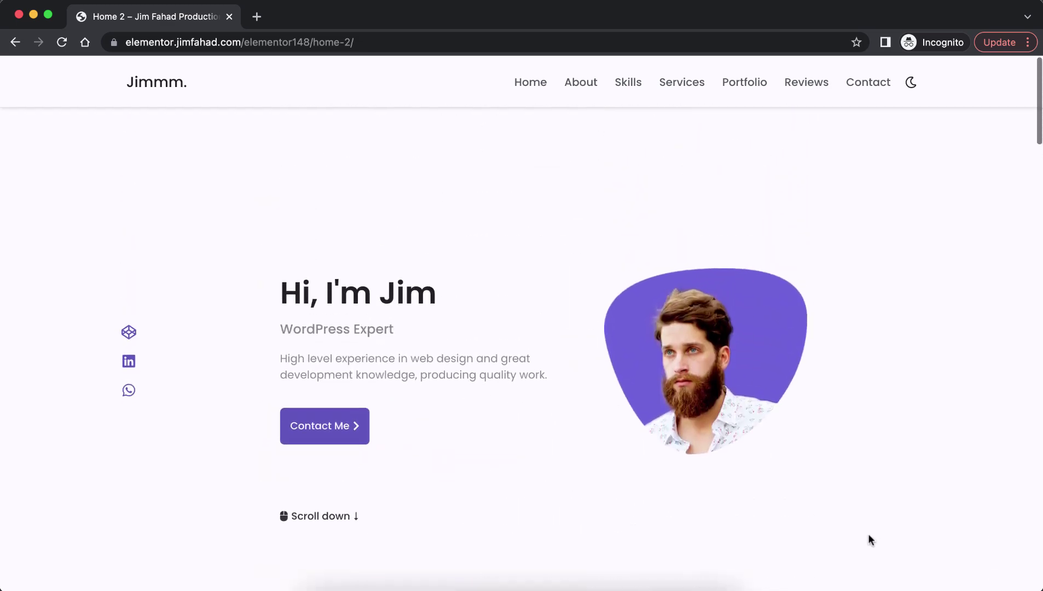
scroll(868, 535, down, 10)
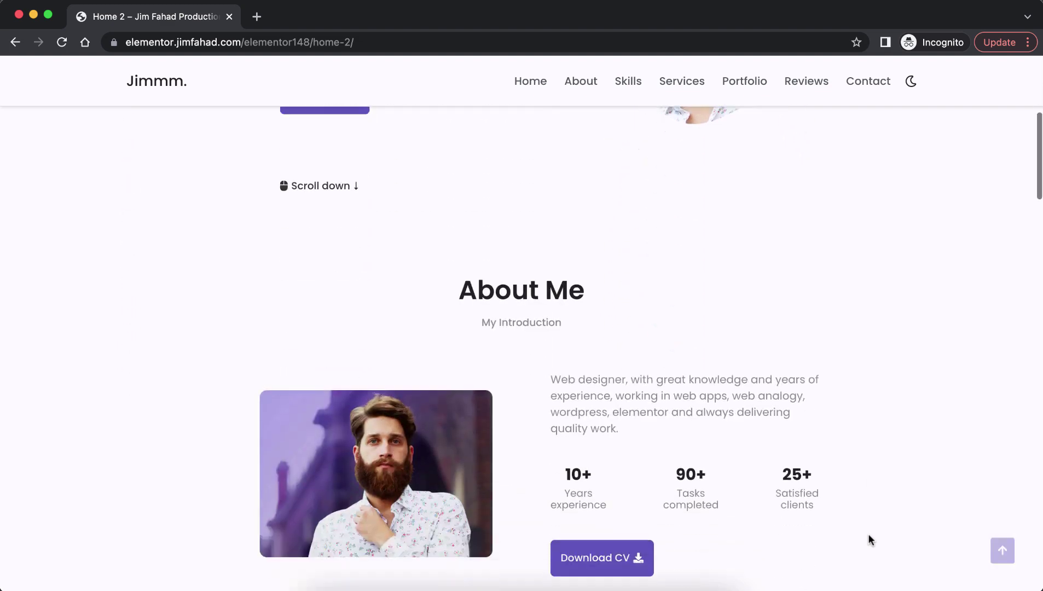
scroll(868, 535, up, 10)
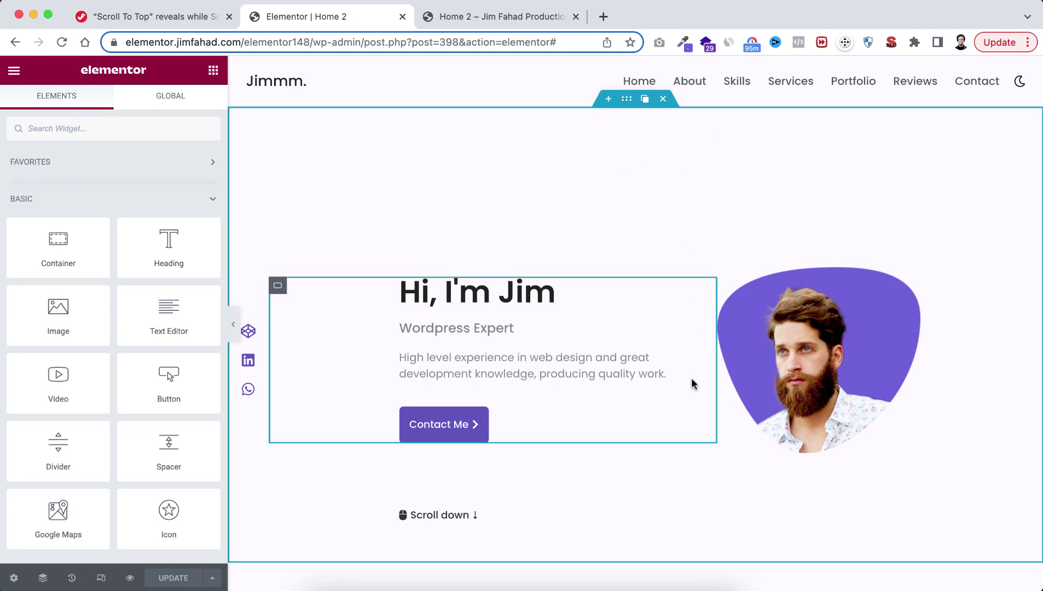
scroll(692, 378, down, 6)
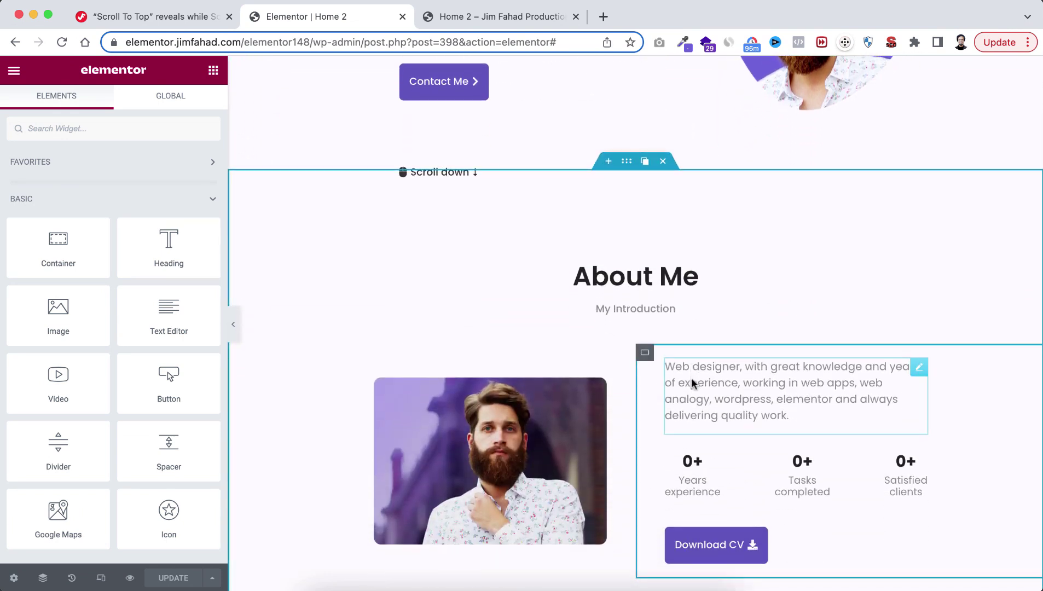
scroll(691, 377, down, 3)
scroll(691, 377, up, 4)
scroll(691, 377, up, 5)
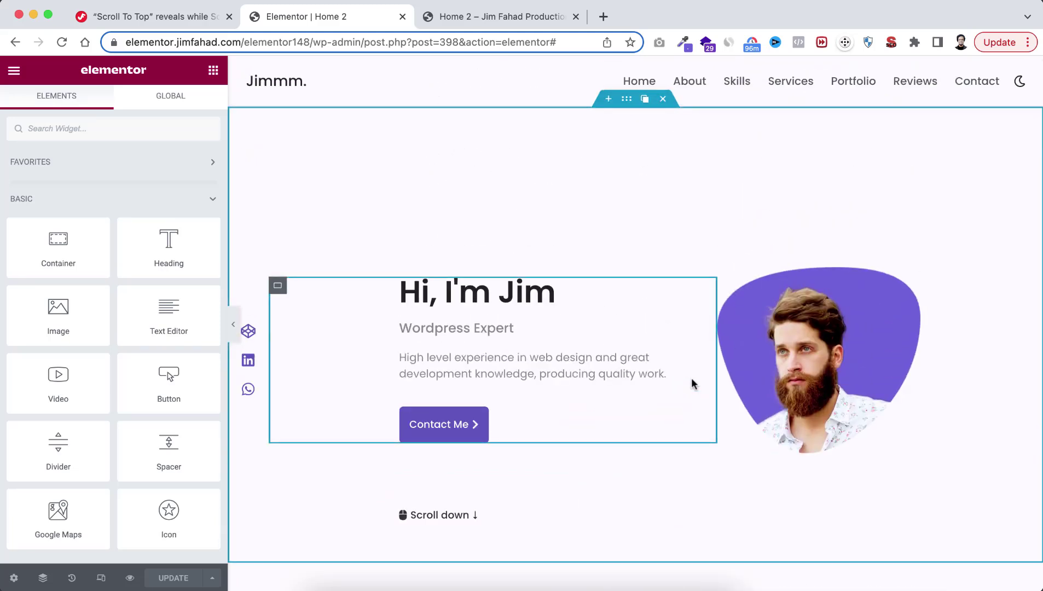
scroll(691, 379, down, 4)
scroll(691, 379, up, 1)
scroll(692, 378, down, 4)
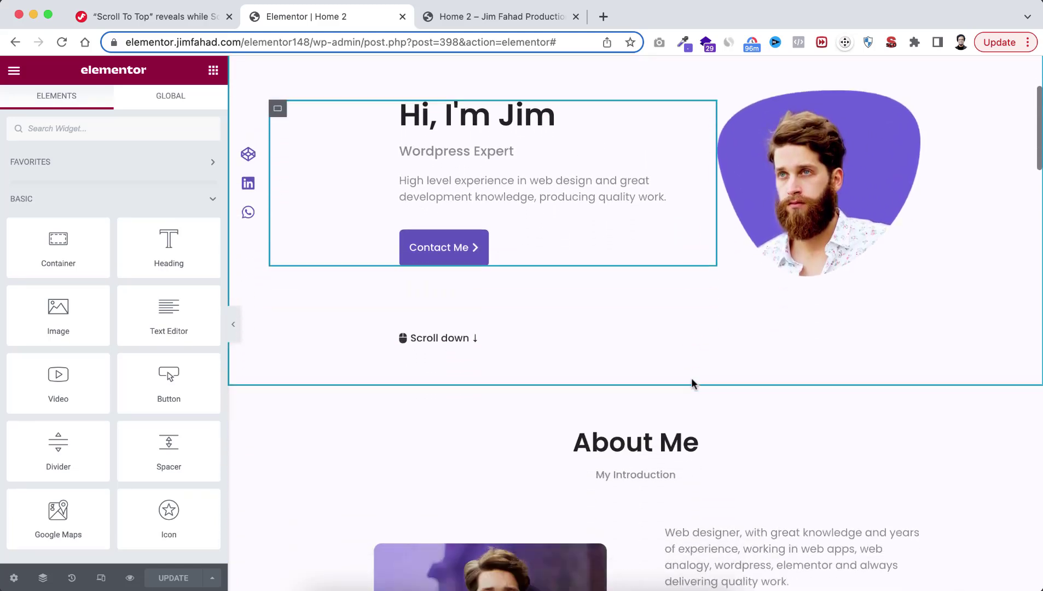
scroll(691, 383, down, 5)
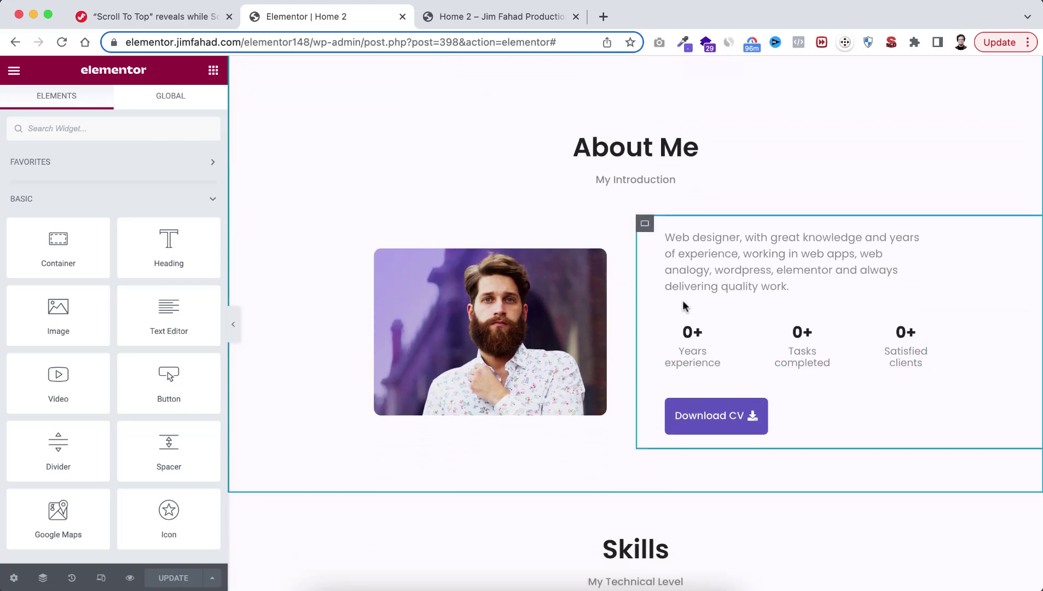
scroll(683, 305, up, 5)
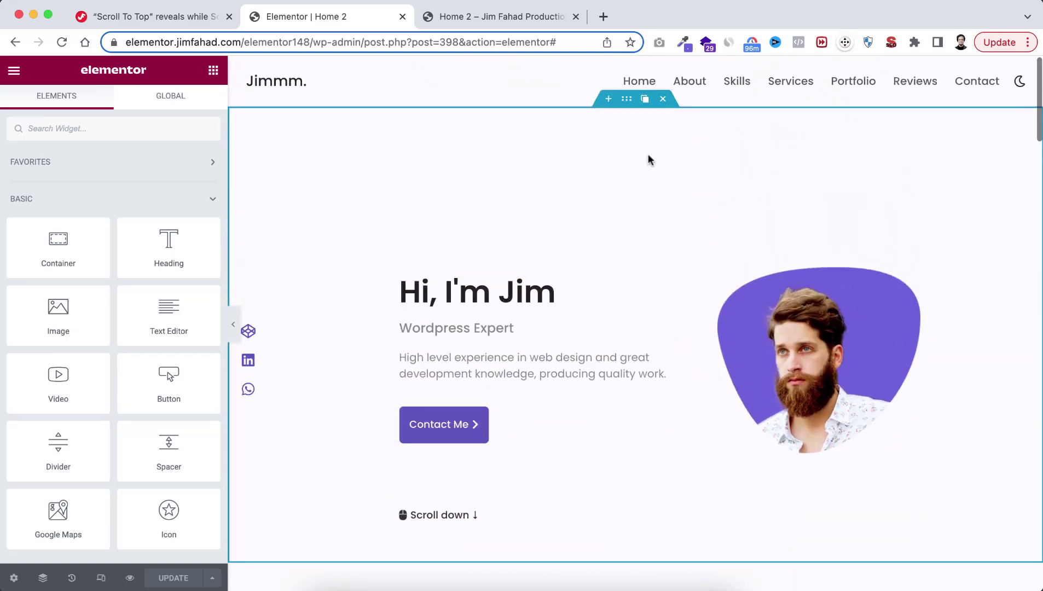
scroll(782, 420, down, 5)
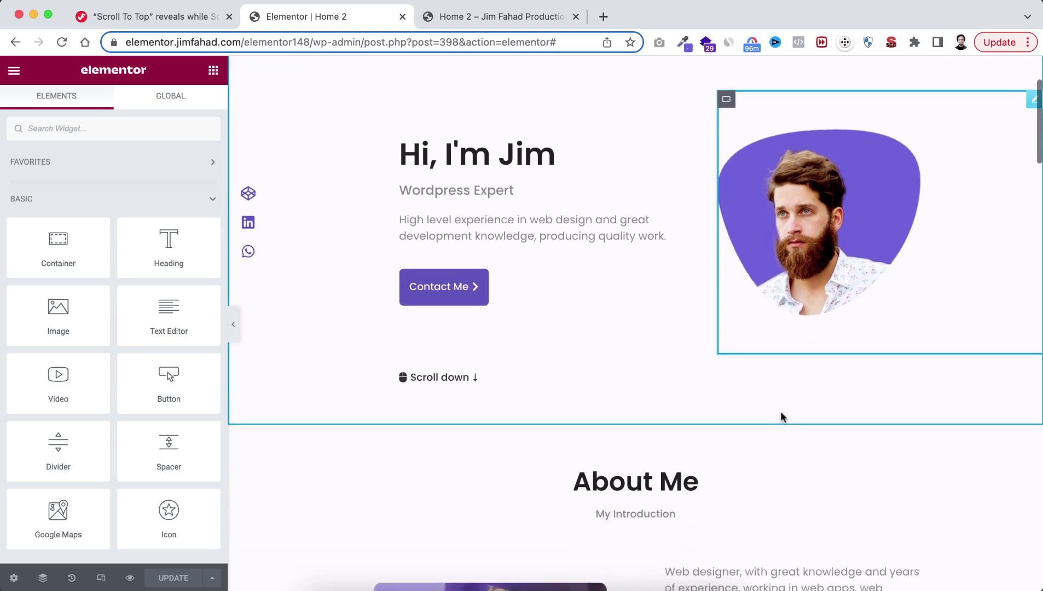
scroll(782, 417, down, 15)
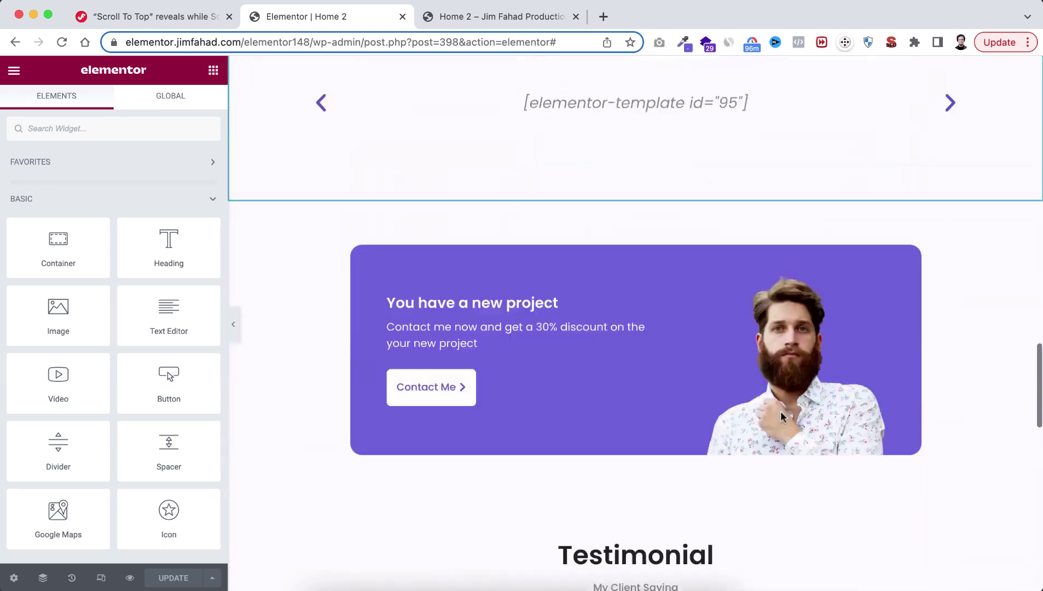
scroll(782, 418, down, 4)
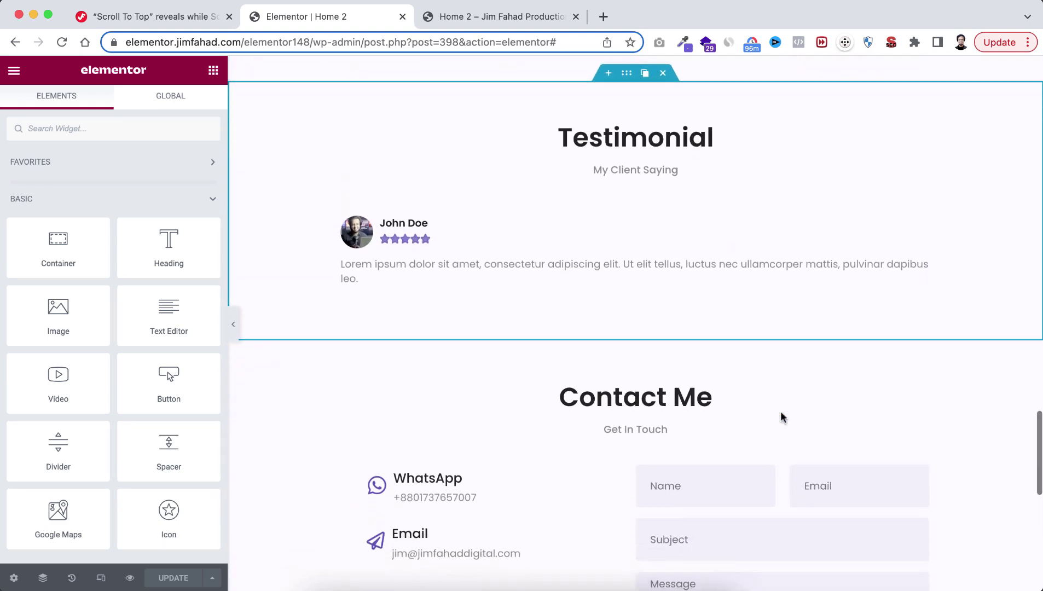
scroll(782, 418, down, 3)
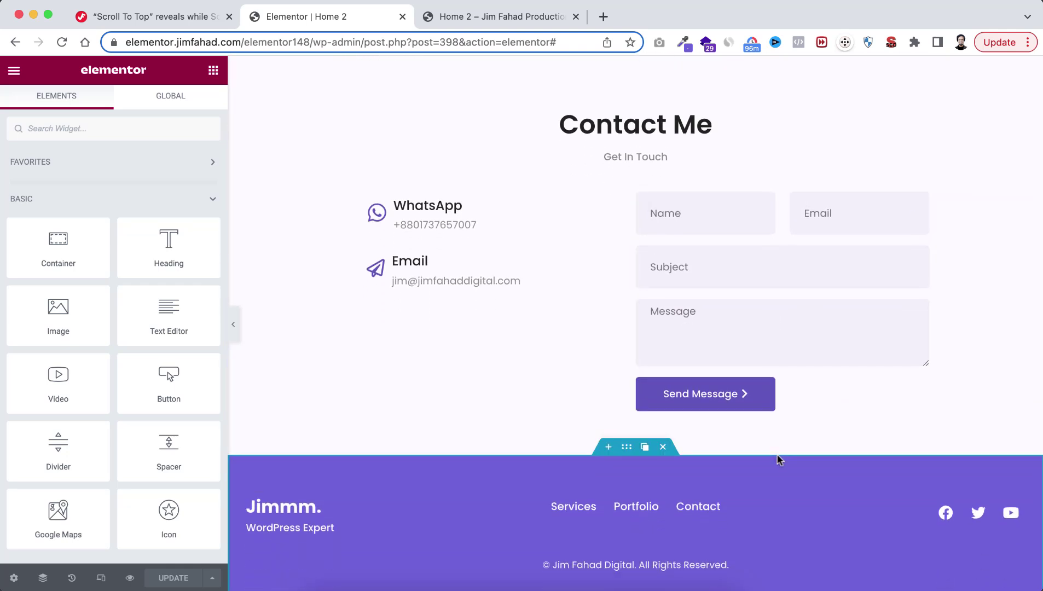
scroll(780, 460, down, 2)
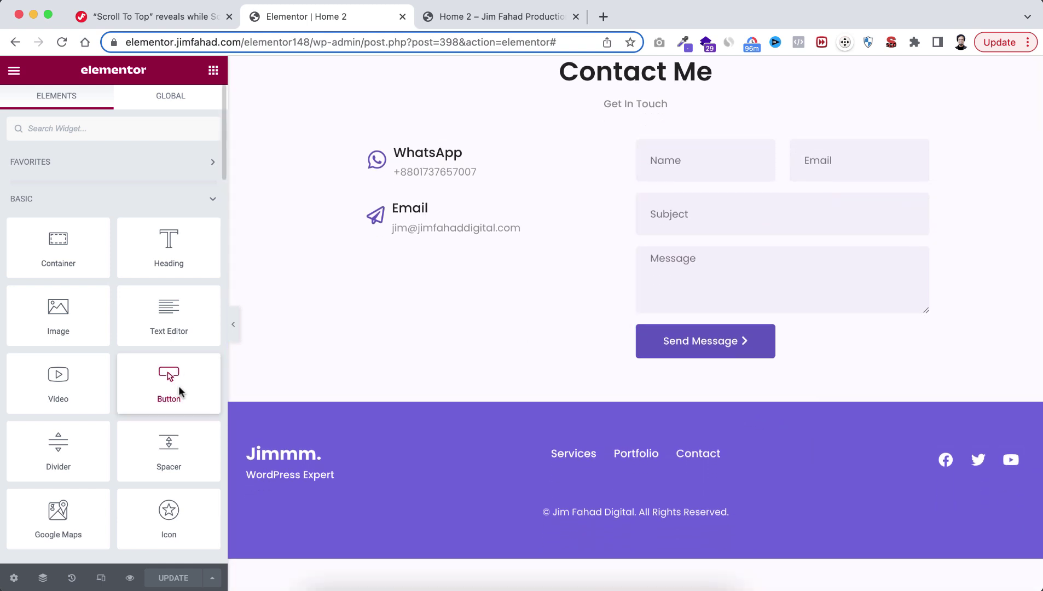
- Drop a Button into the footer's right column with the Arrow up icon, empty text, and 0 icon spacing
drag(162, 379, 950, 470)
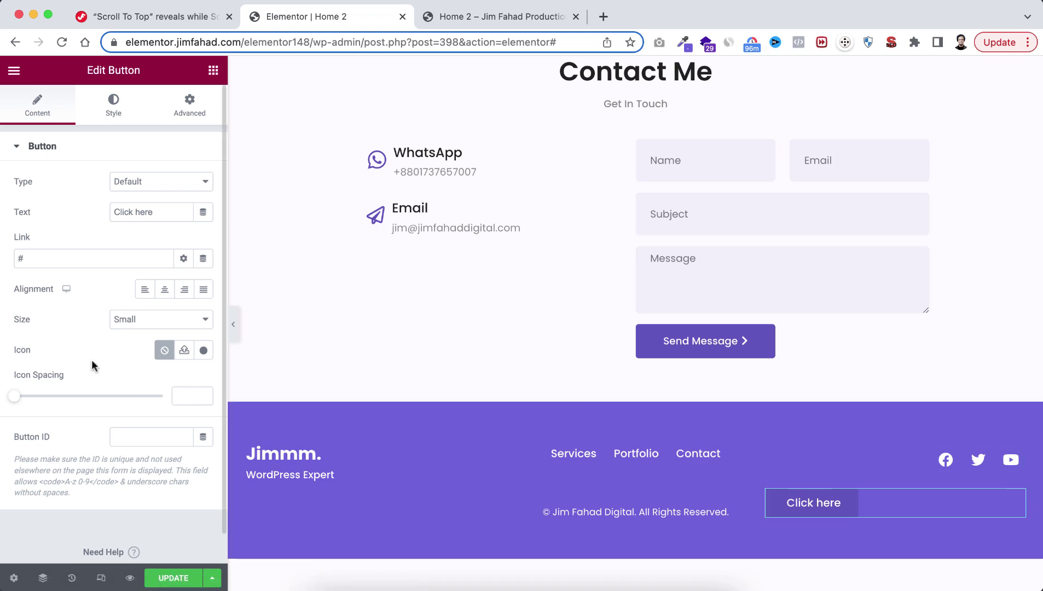
click(204, 351)
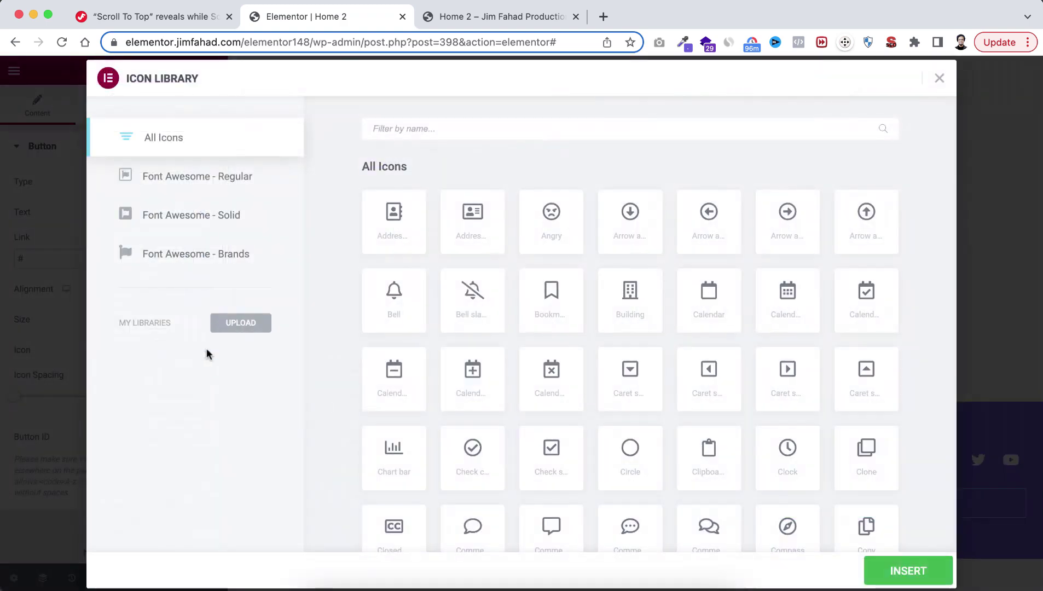
text(arrow)
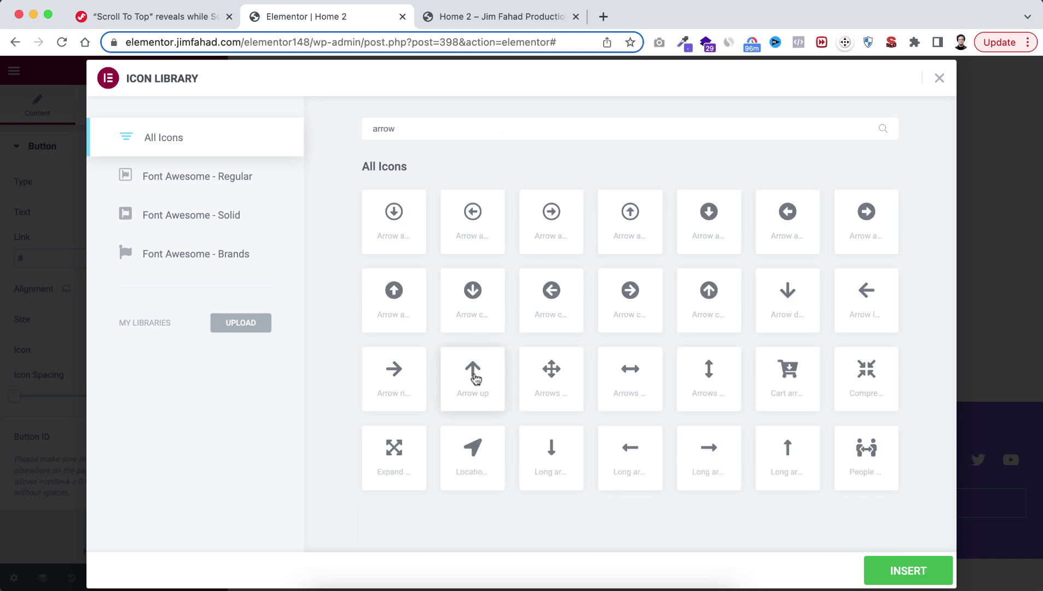
click(883, 565)
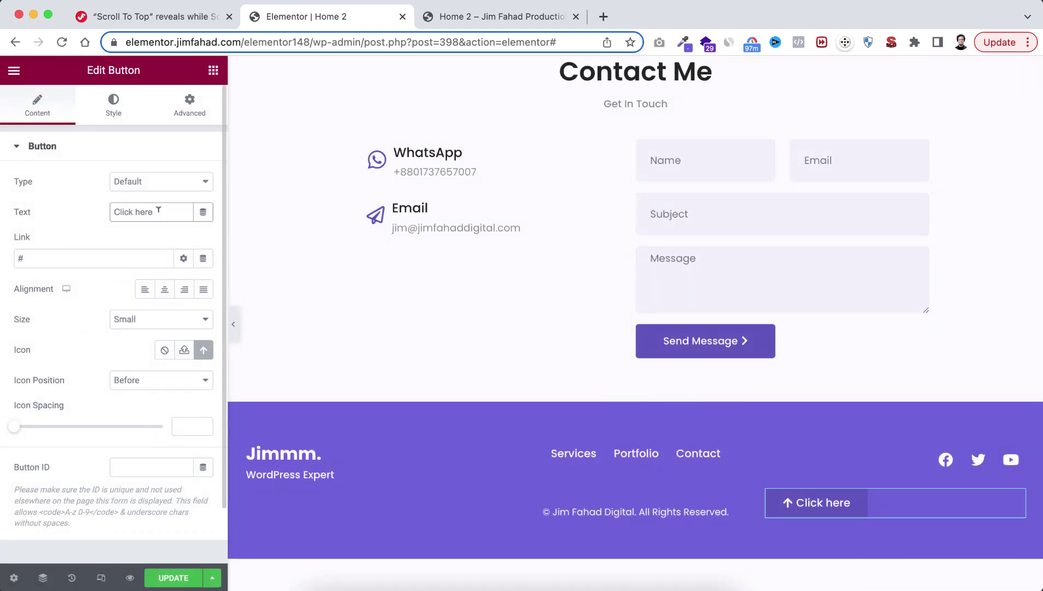
key(BackSpace)
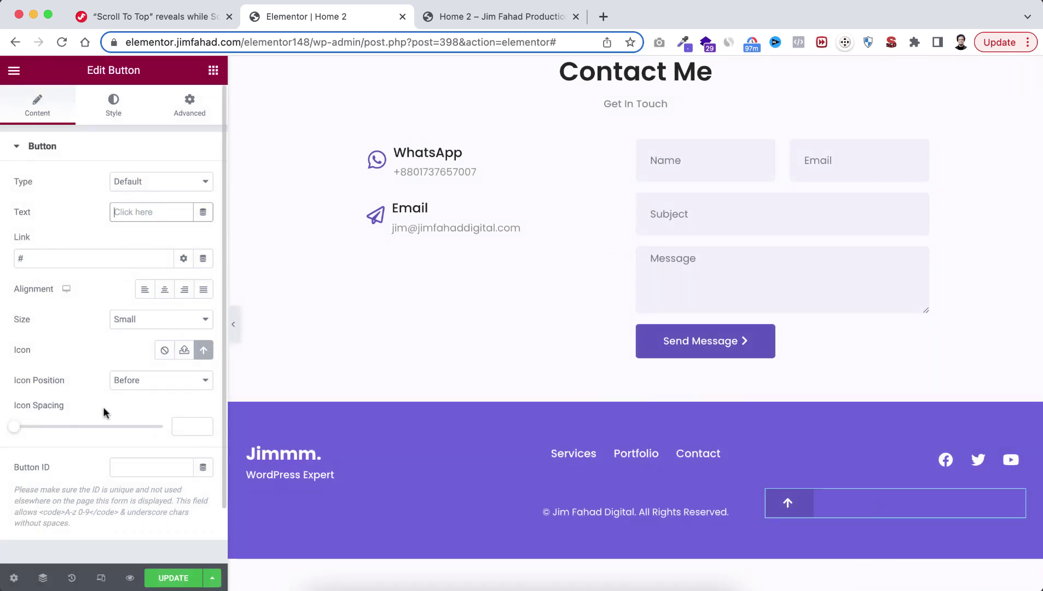
click(182, 426)
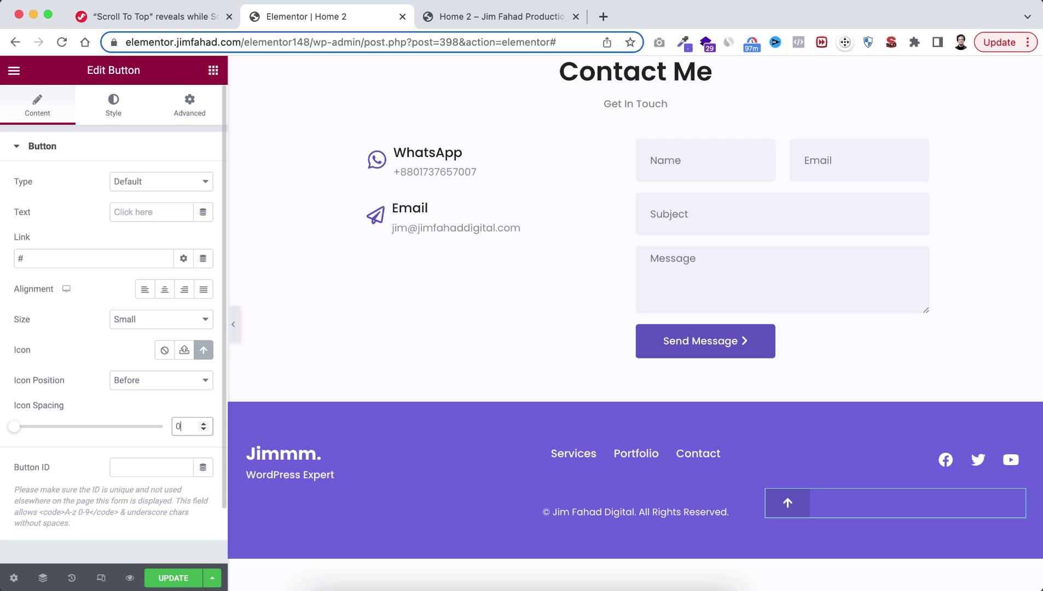
- Give the arrow button 10 px padding on every side in its Style settings
click(111, 104)
scroll(98, 454, down, 3)
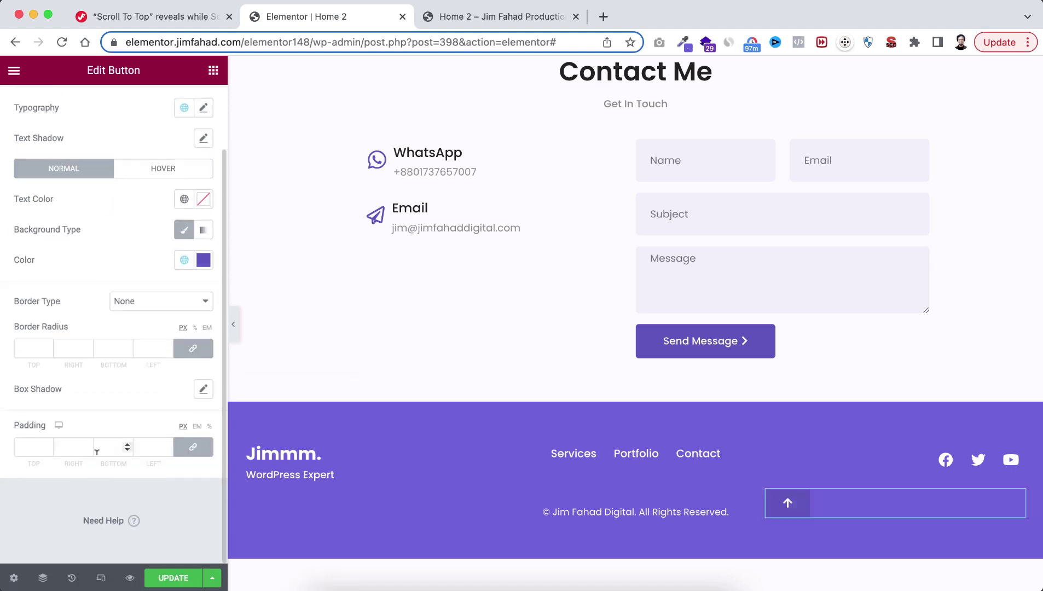
click(30, 449)
text(10)
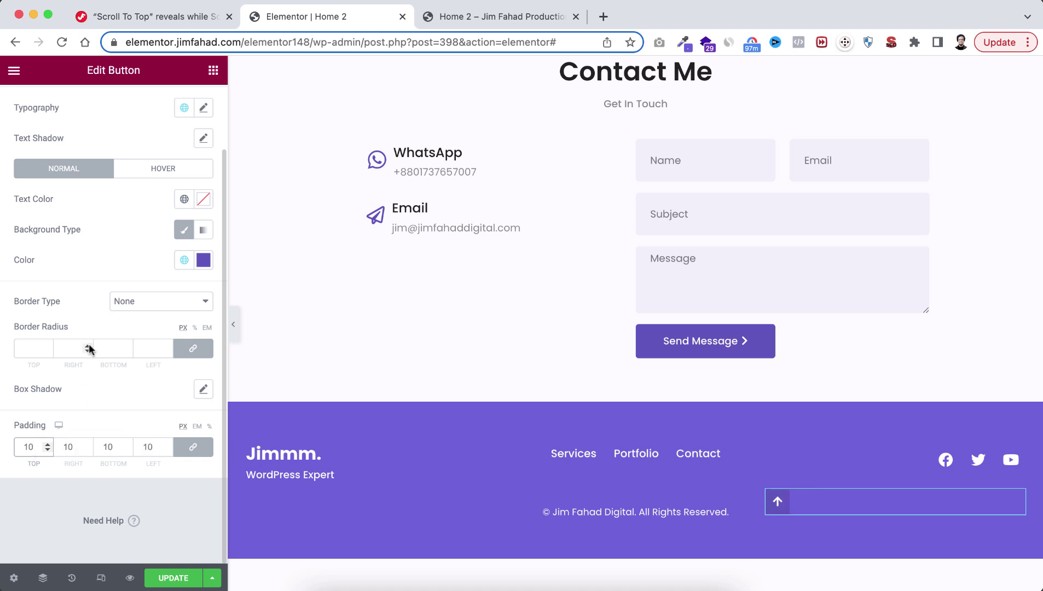
scroll(84, 301, up, 2)
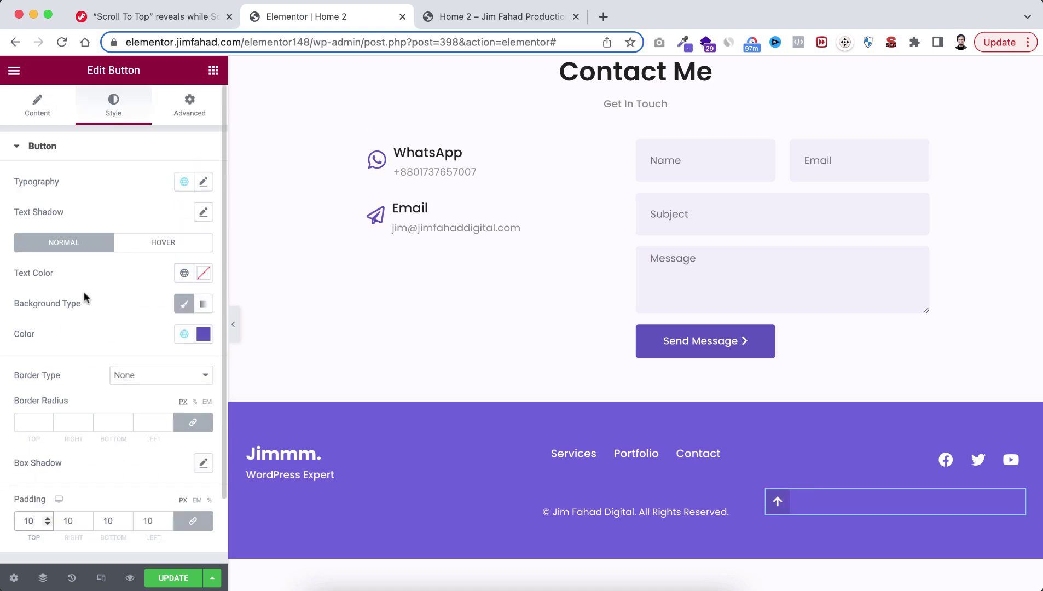
- Make the button's position Fixed, anchored to the right and bottom with 40 px offsets
click(193, 106)
scroll(121, 379, down, 4)
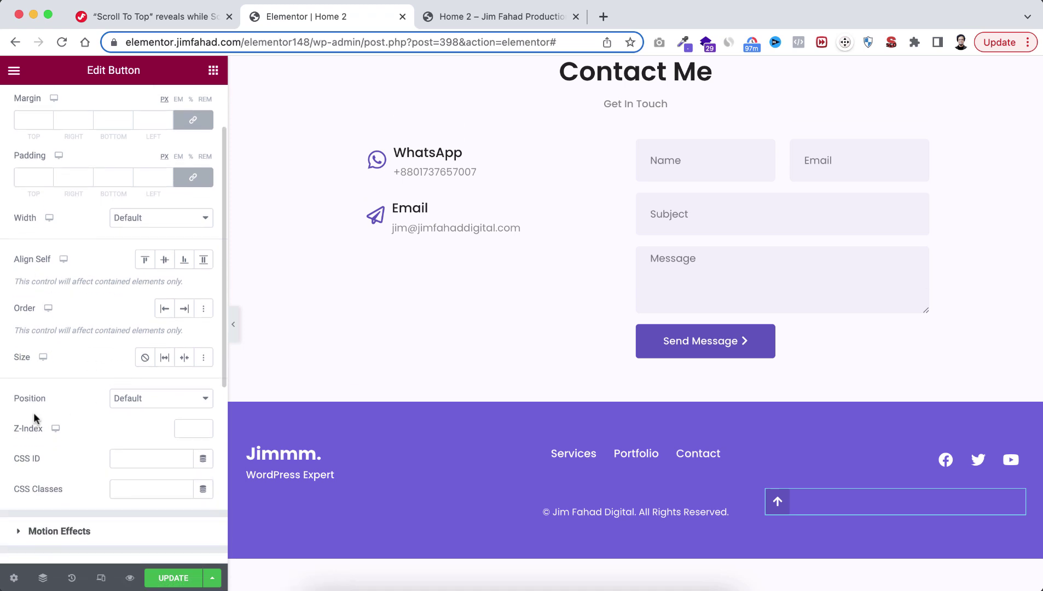
click(150, 399)
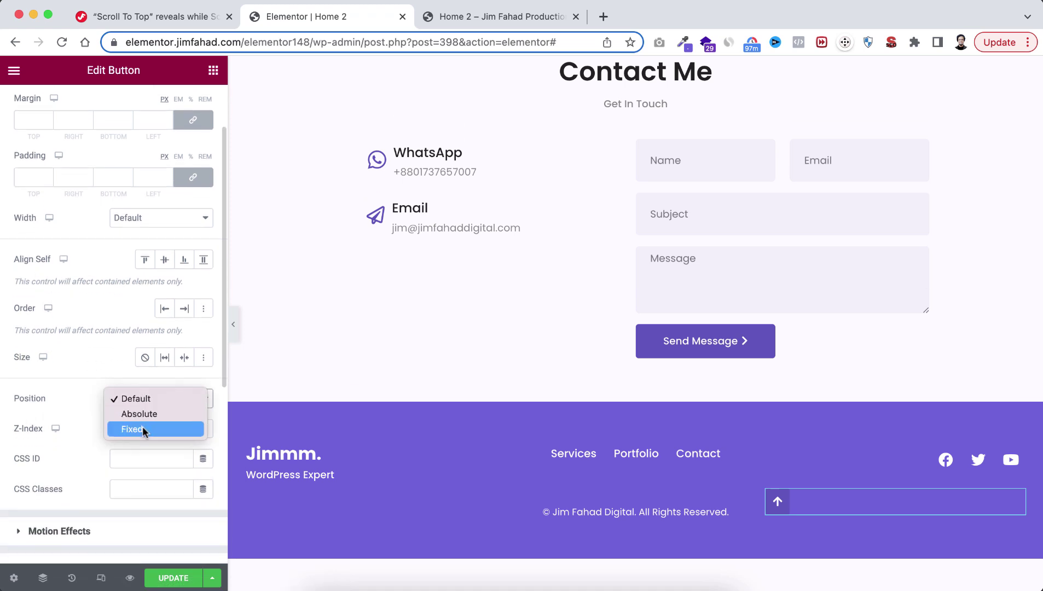
click(143, 427)
scroll(139, 429, down, 3)
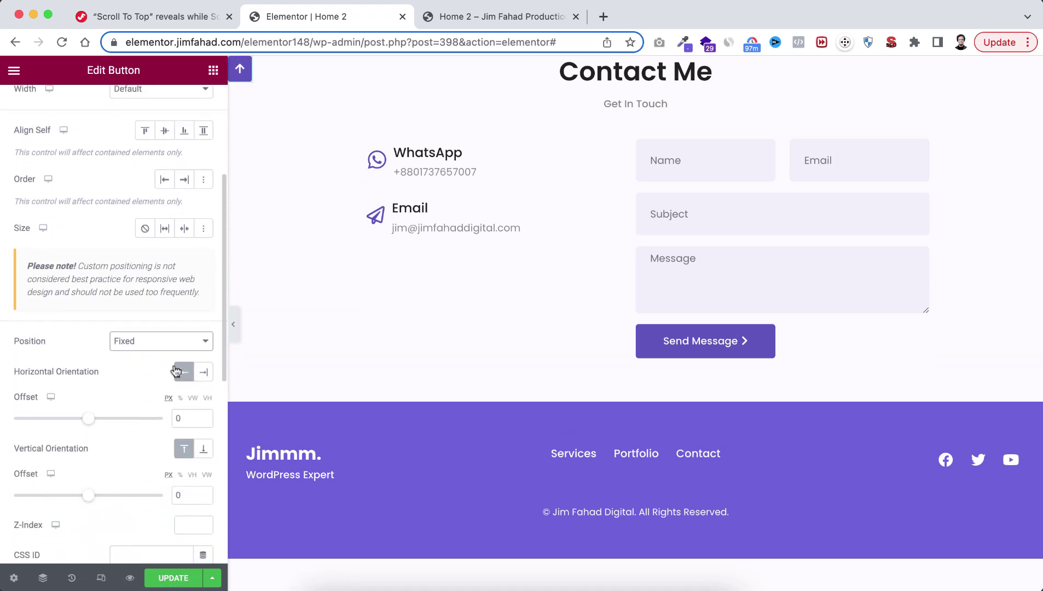
click(205, 374)
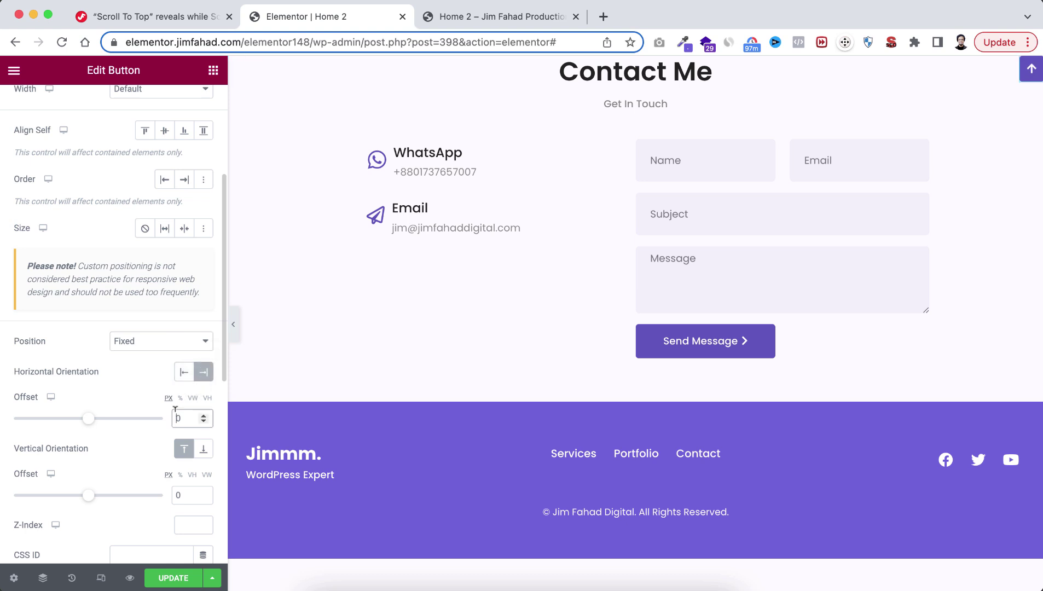
text(4)
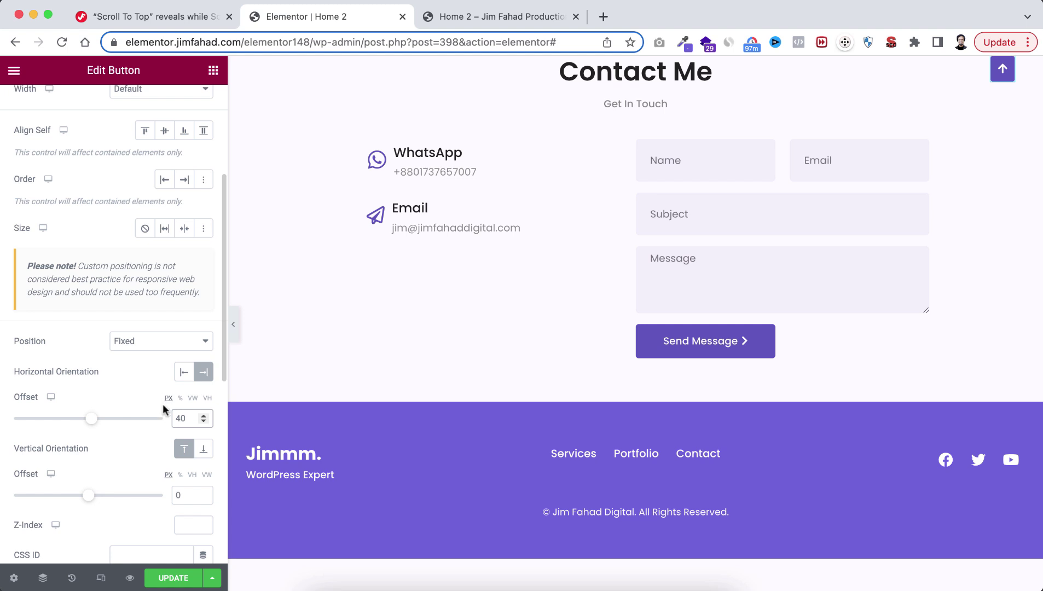
scroll(145, 462, down, 1)
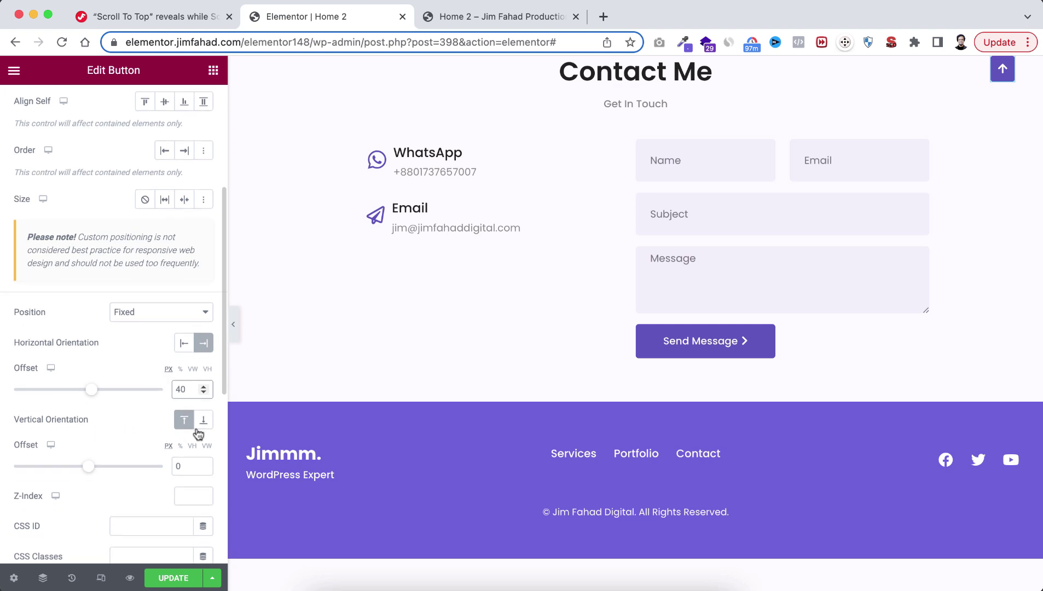
click(205, 423)
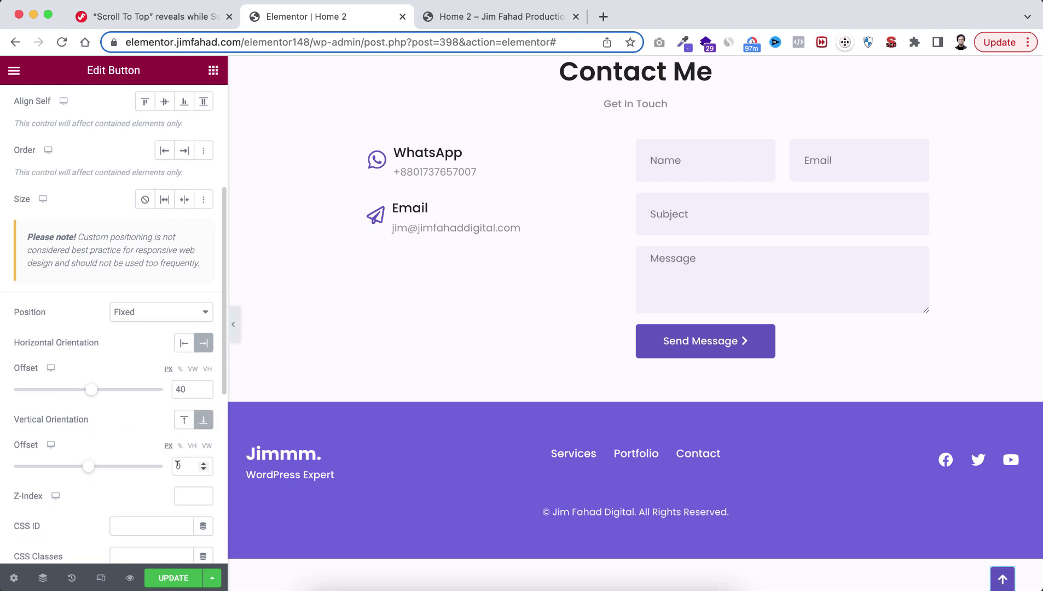
- Finish entering the 40 px bottom offset, then return to the button's Content settings at the page top
text(4)
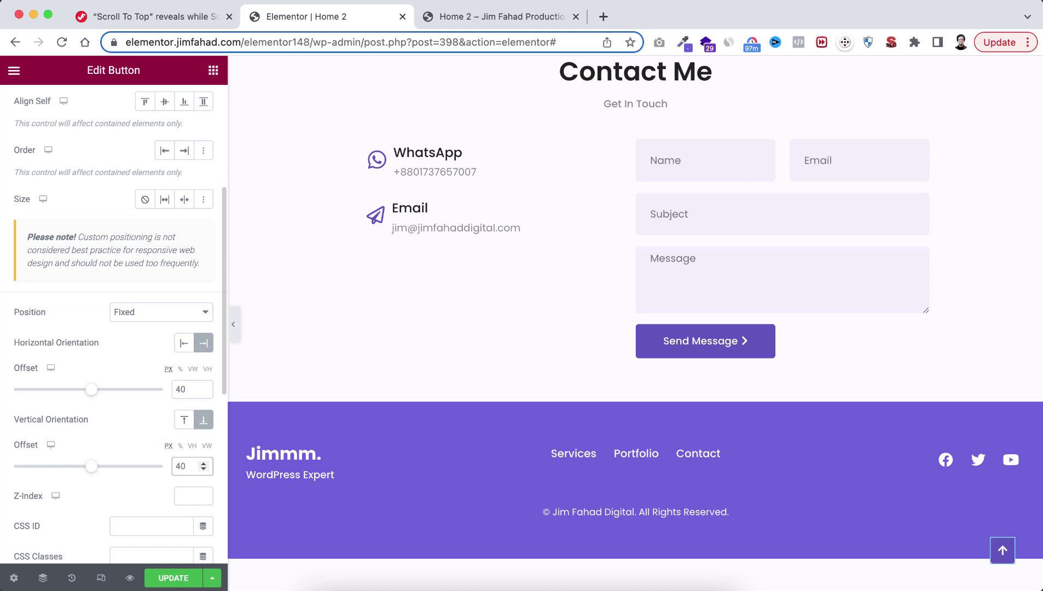
scroll(845, 476, up, 10)
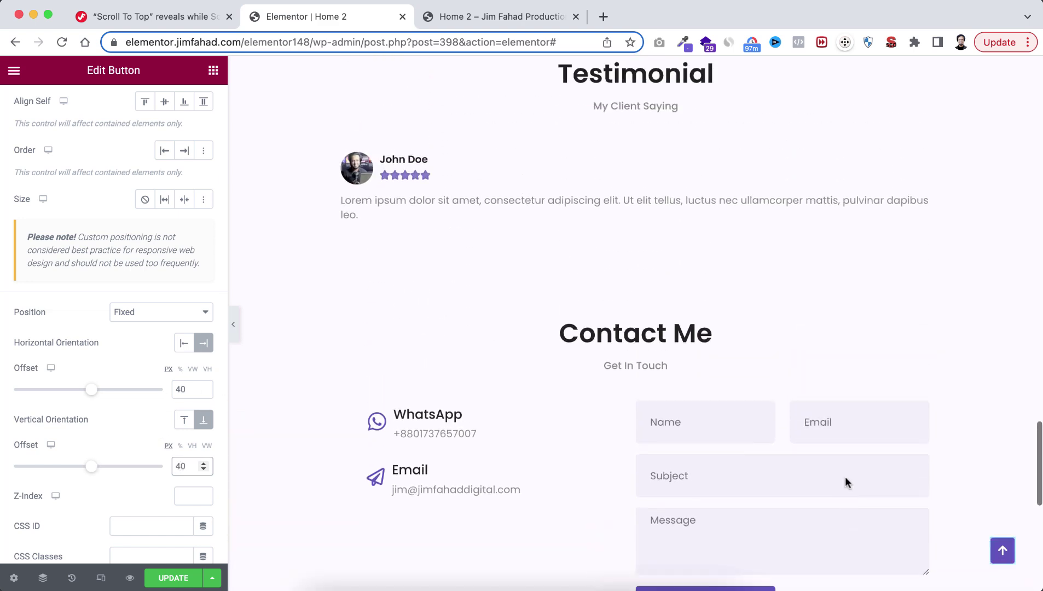
scroll(844, 475, up, 10)
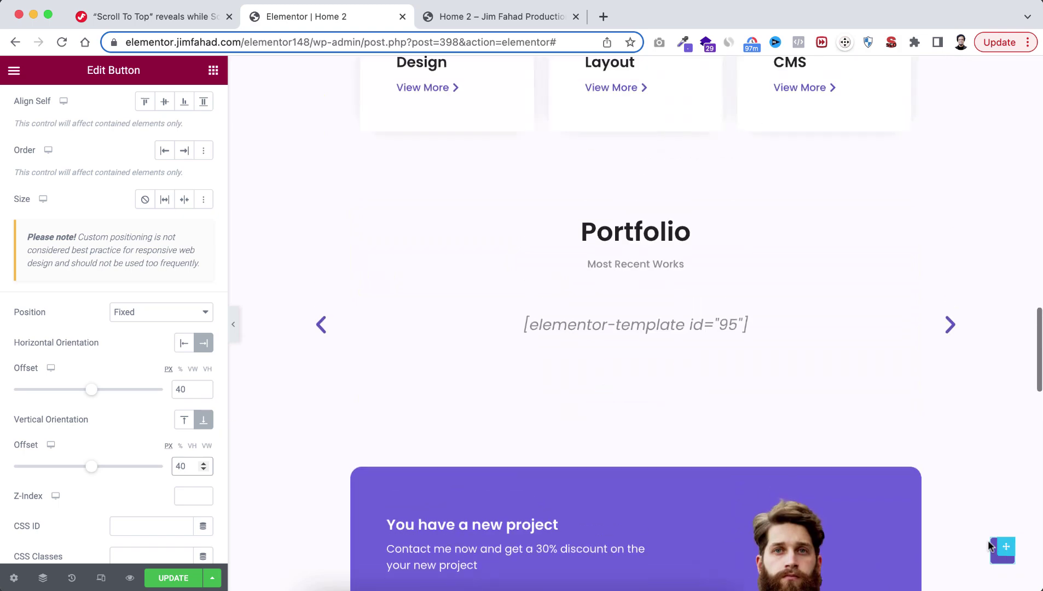
scroll(915, 438, up, 7)
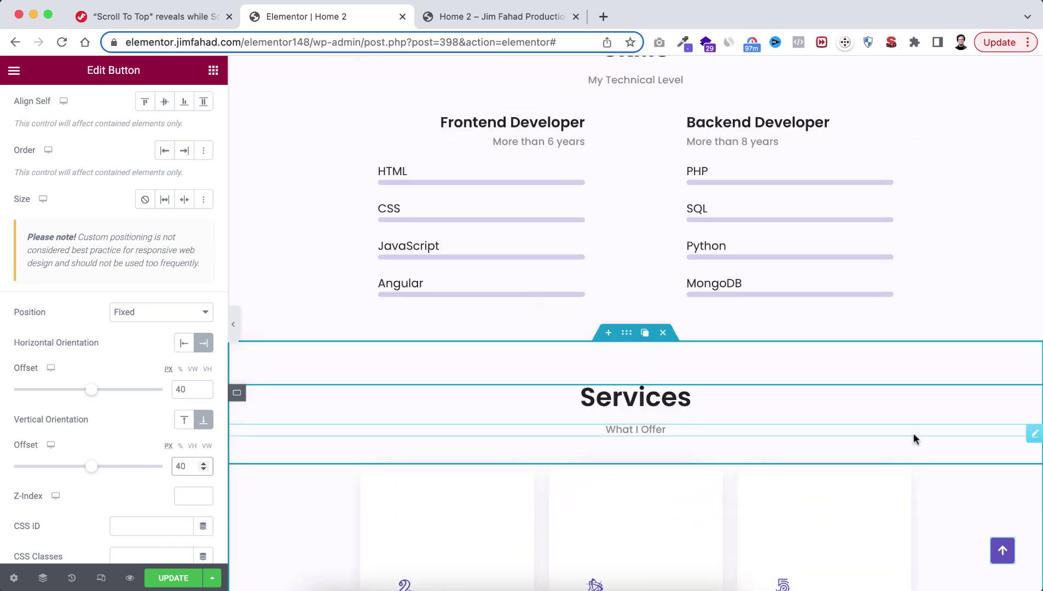
scroll(913, 435, down, 6)
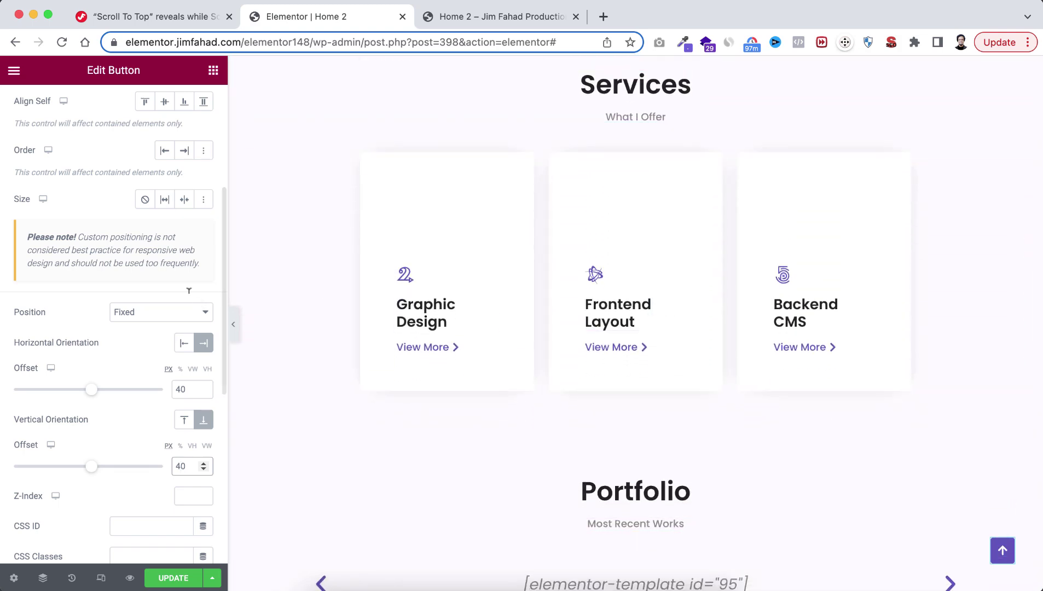
scroll(92, 185, up, 5)
click(36, 111)
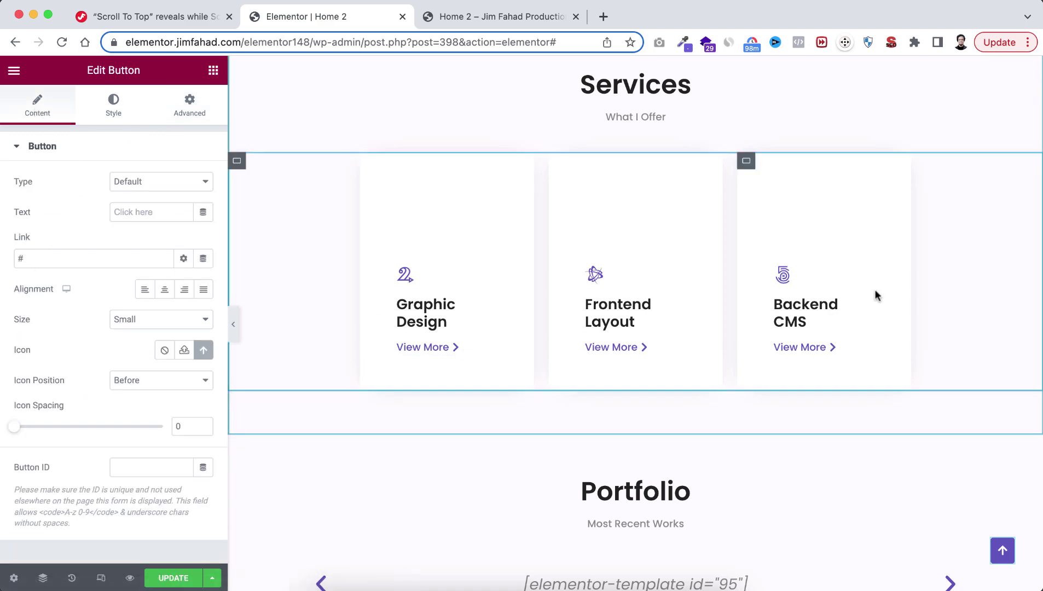
scroll(864, 298, up, 10)
scroll(864, 293, up, 5)
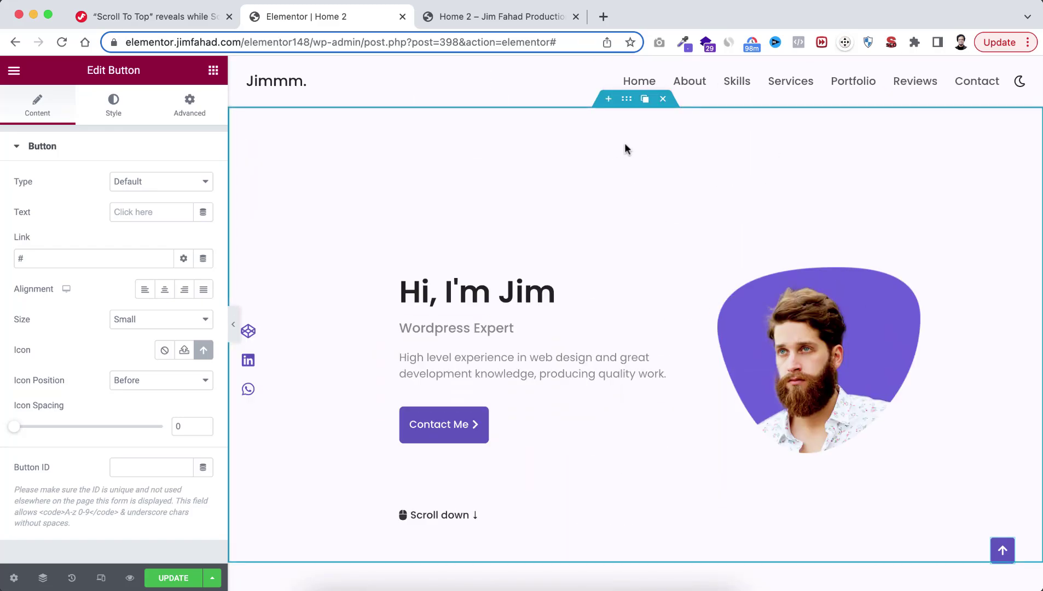
- Select the hero section and highlight its CSS ID 'home' in the Advanced settings
click(627, 100)
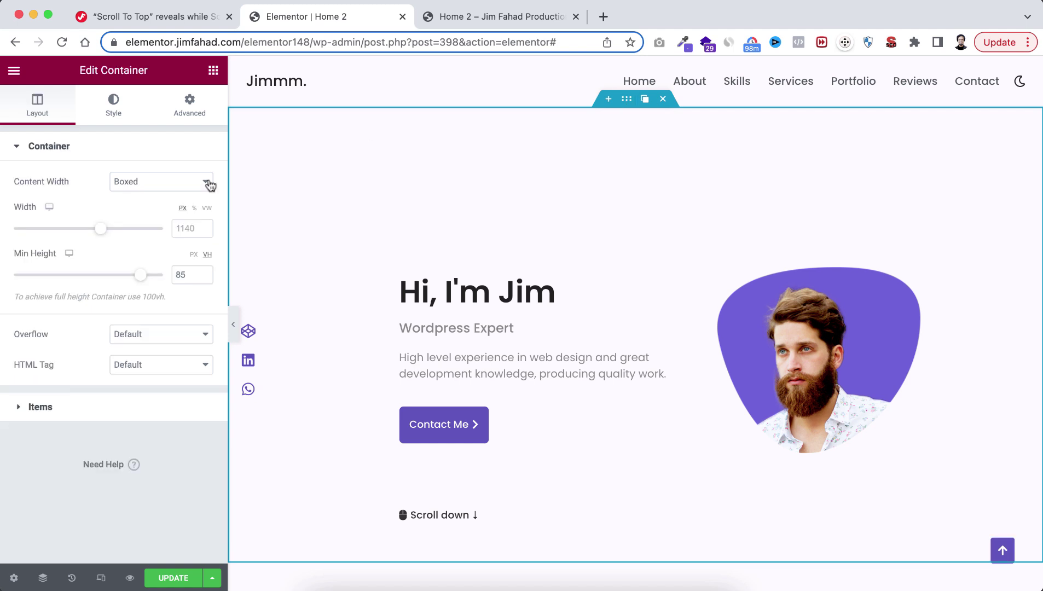
click(190, 115)
scroll(92, 444, down, 5)
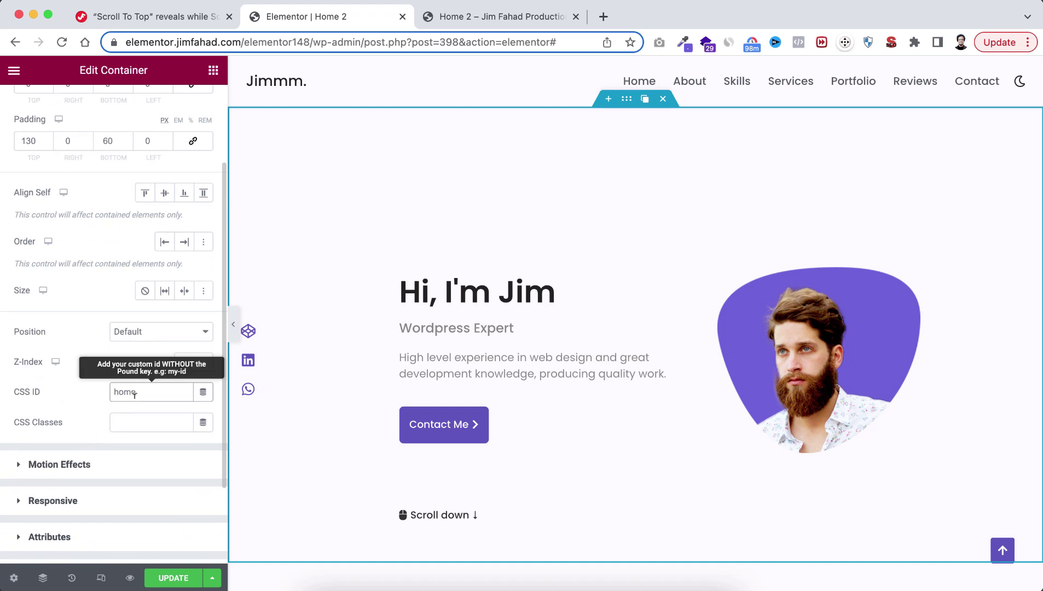
drag(141, 392, 96, 392)
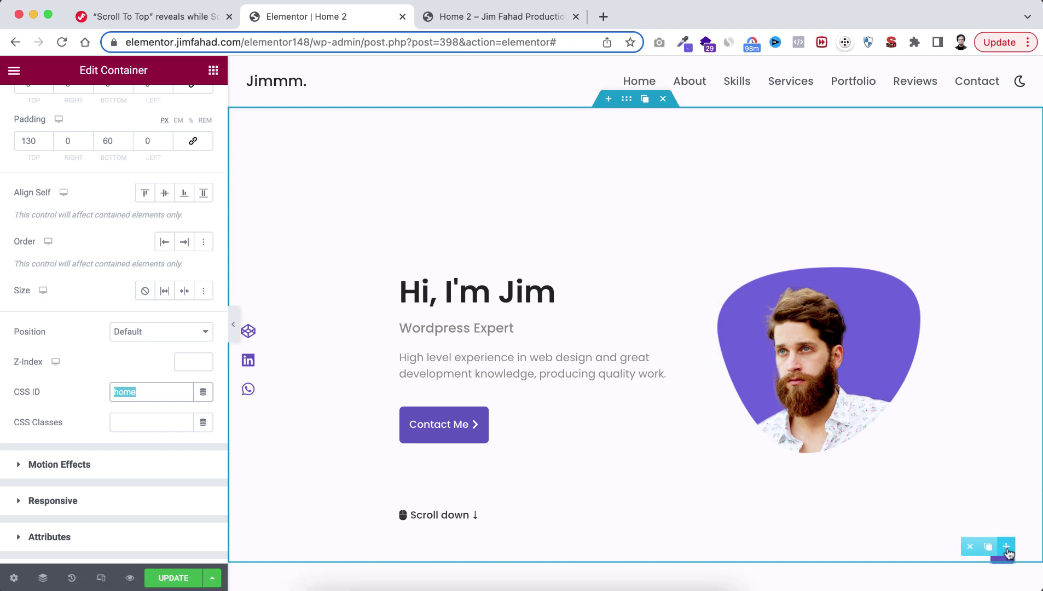
- Set the arrow button's link to #home, then click it lower on the page to test the jump
click(1009, 556)
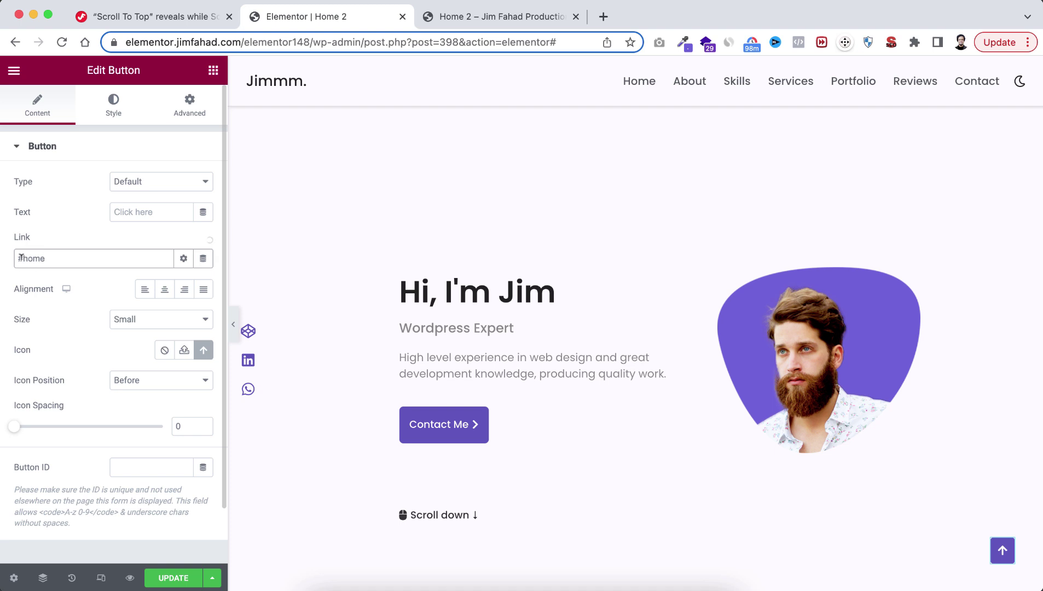
click(52, 258)
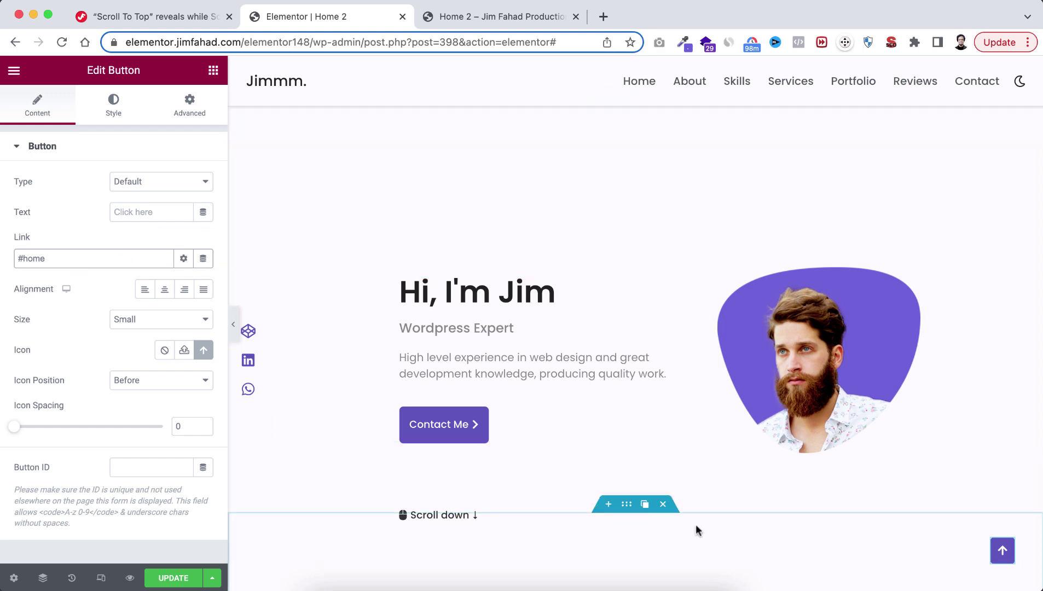
scroll(891, 520, down, 5)
scroll(891, 519, down, 10)
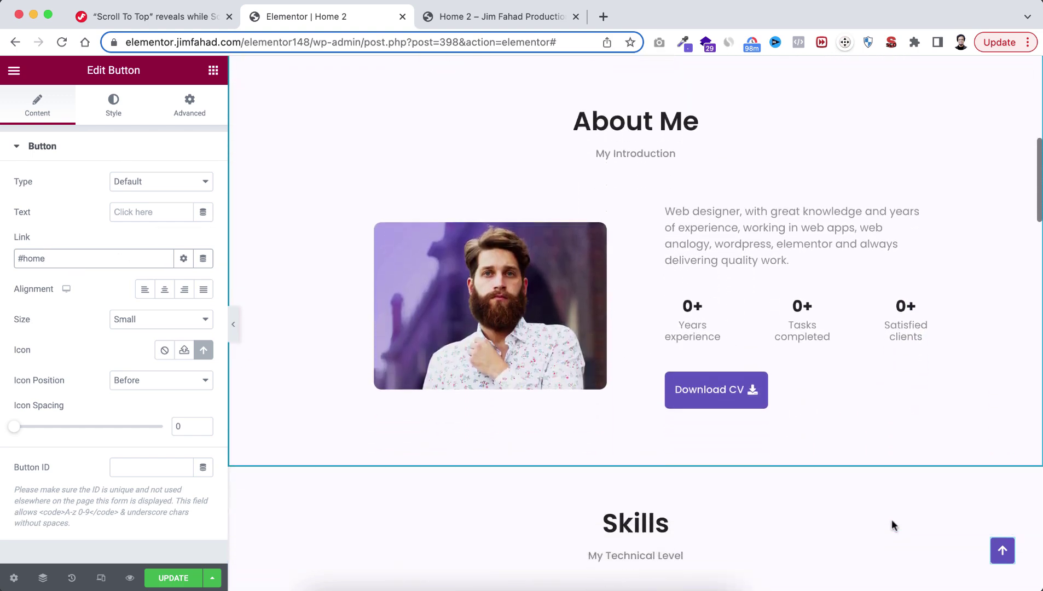
scroll(893, 526, down, 1)
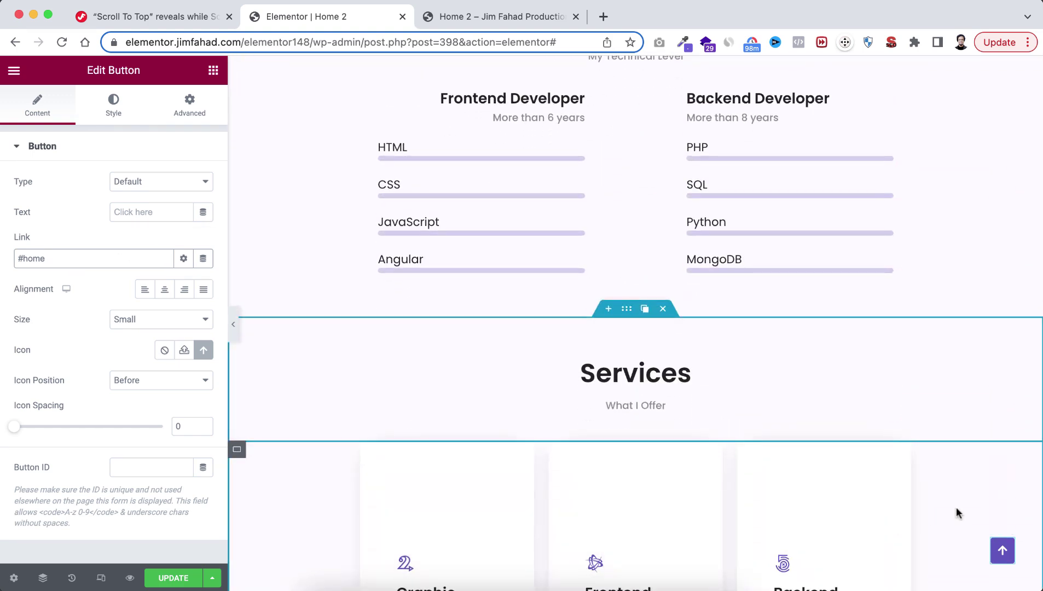
click(1000, 563)
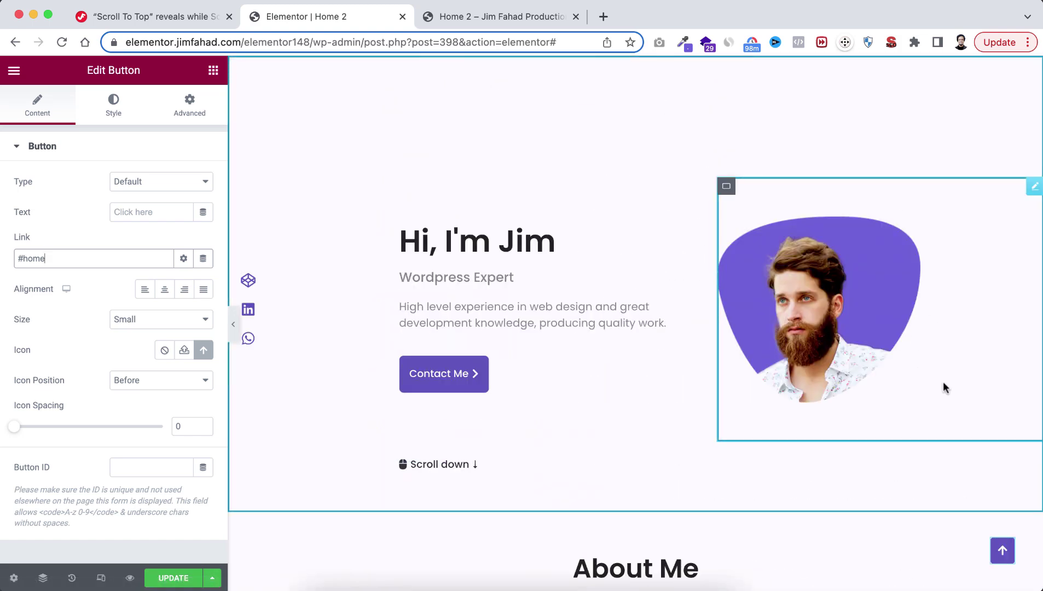
scroll(700, 378, up, 1)
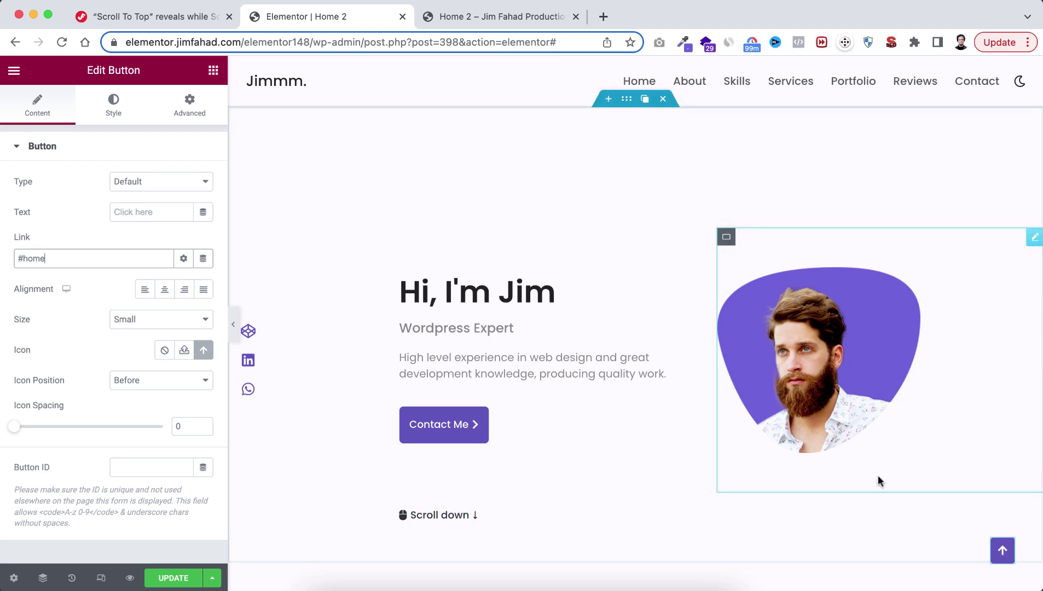
scroll(859, 535, down, 8)
scroll(860, 531, down, 5)
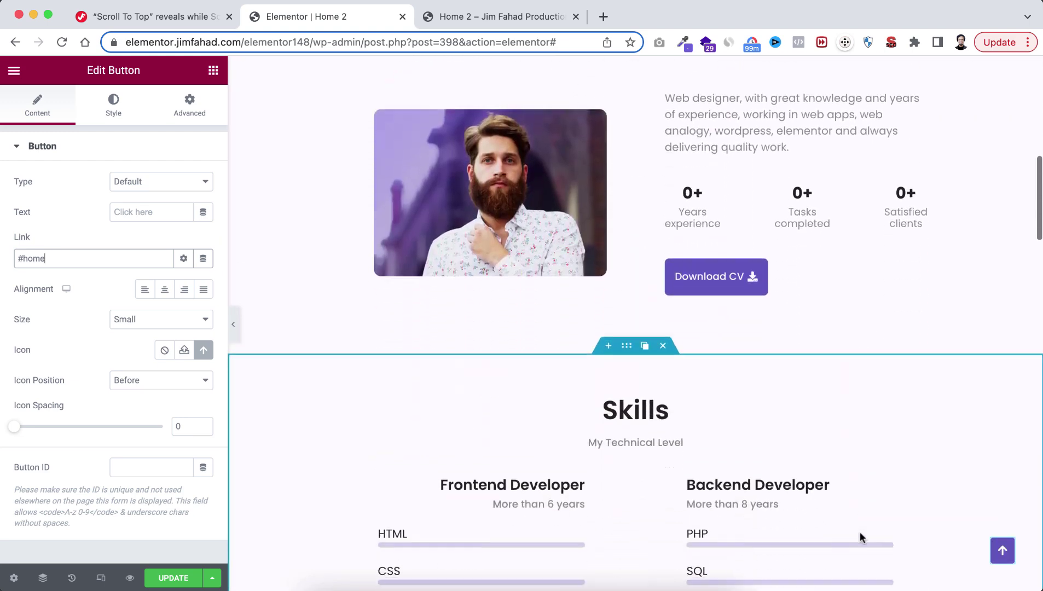
scroll(872, 391, up, 5)
scroll(872, 391, up, 6)
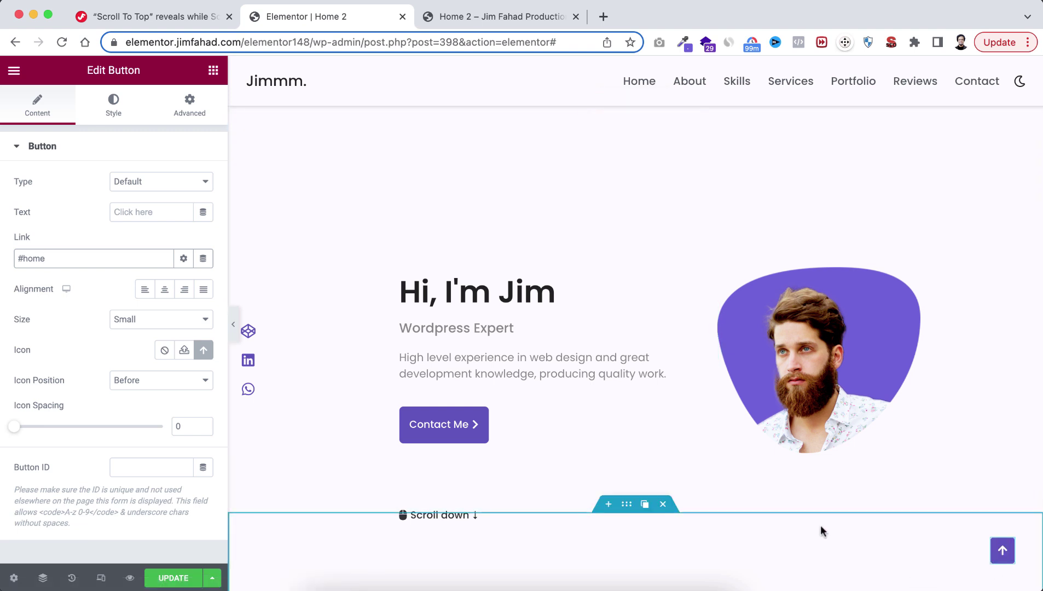
scroll(818, 541, down, 8)
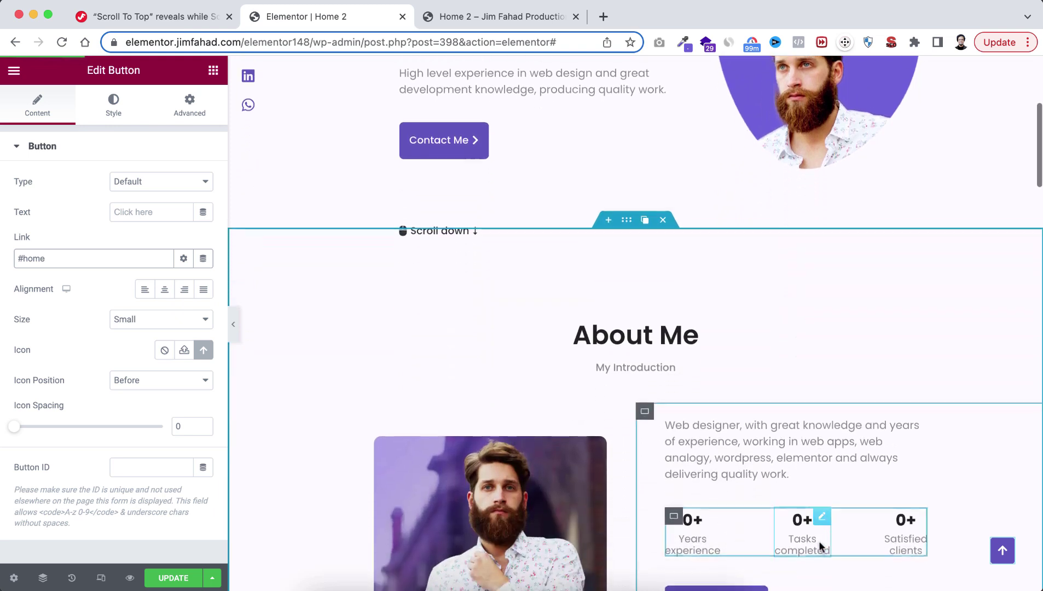
scroll(819, 541, down, 3)
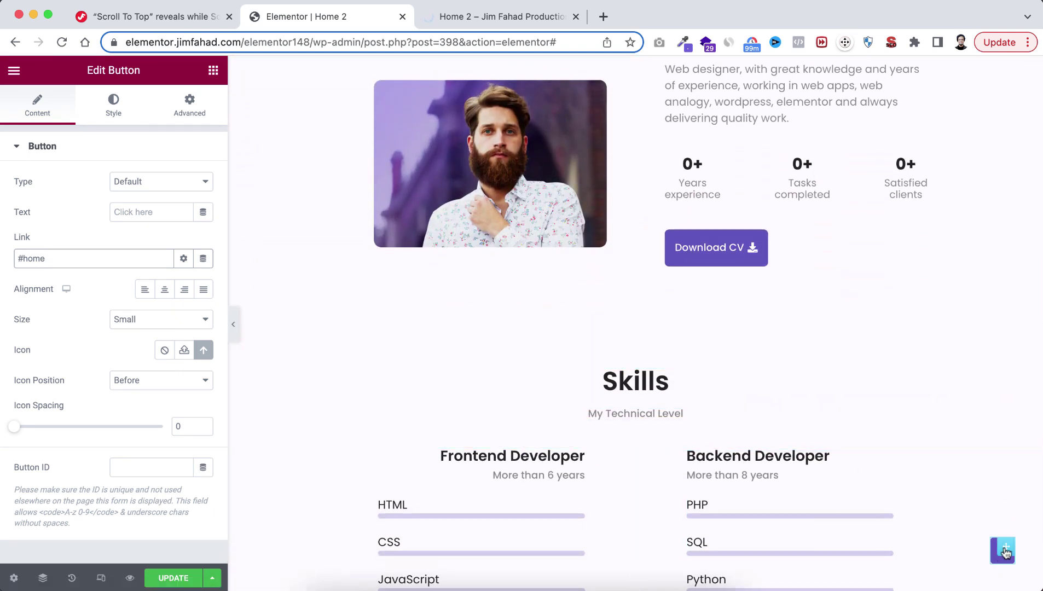
click(1005, 552)
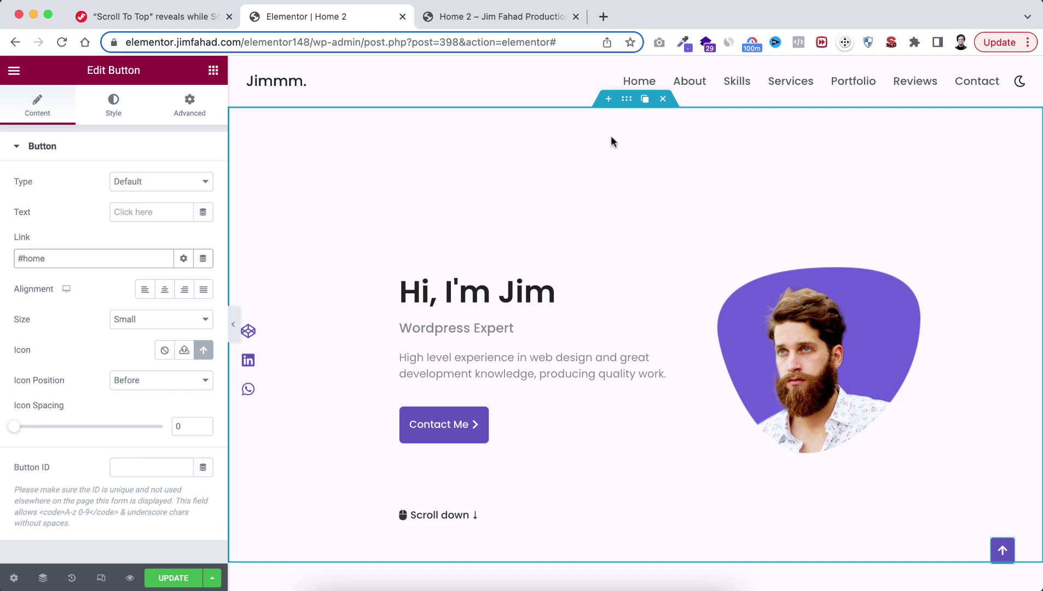
- Insert a single-column container above the hero and drop in an HTML widget found by searching 'html'
click(608, 100)
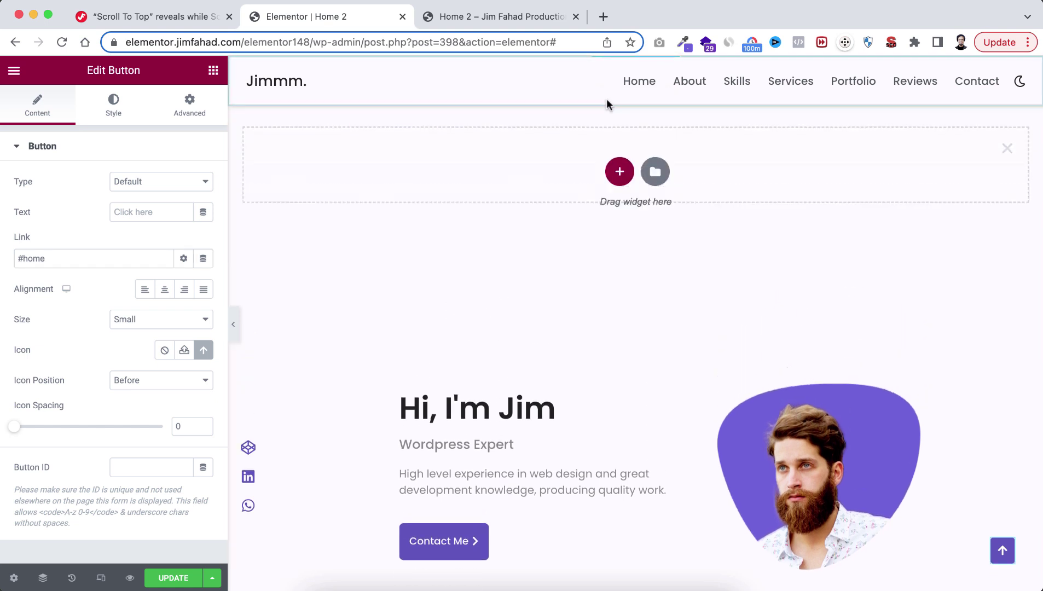
click(619, 174)
click(443, 210)
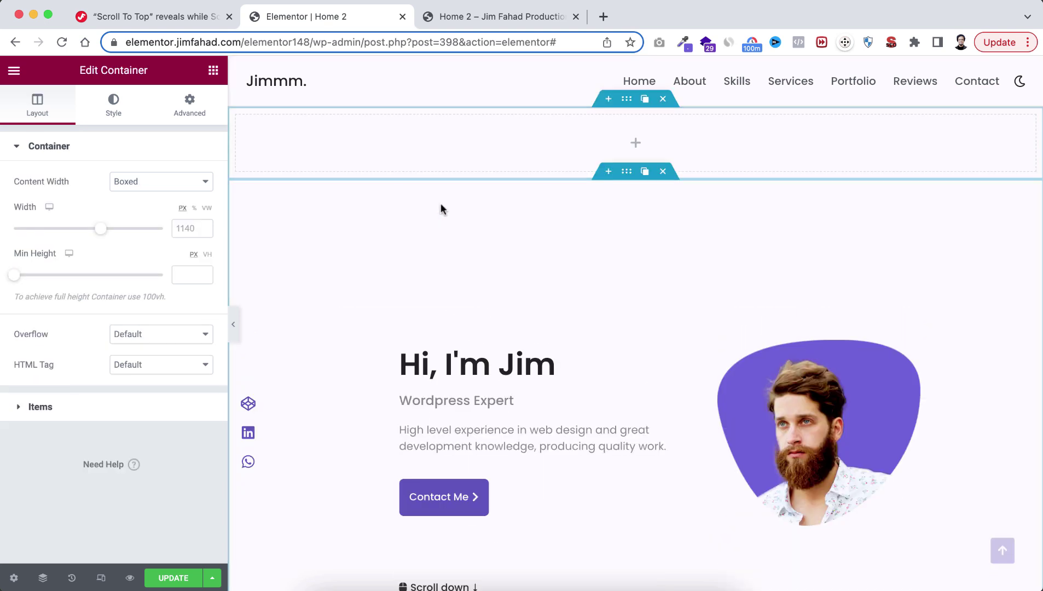
click(633, 143)
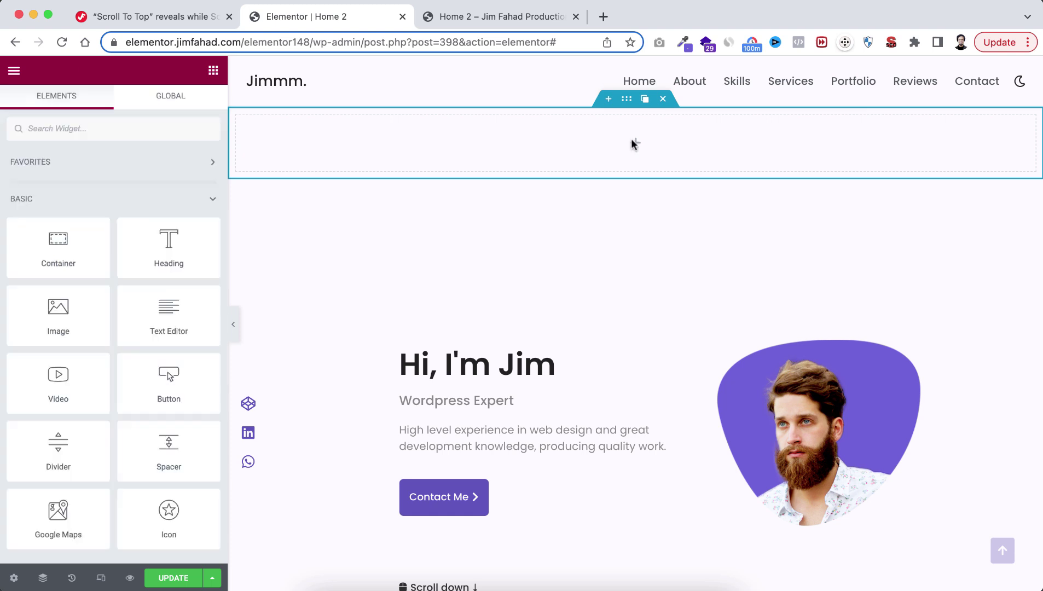
click(146, 129)
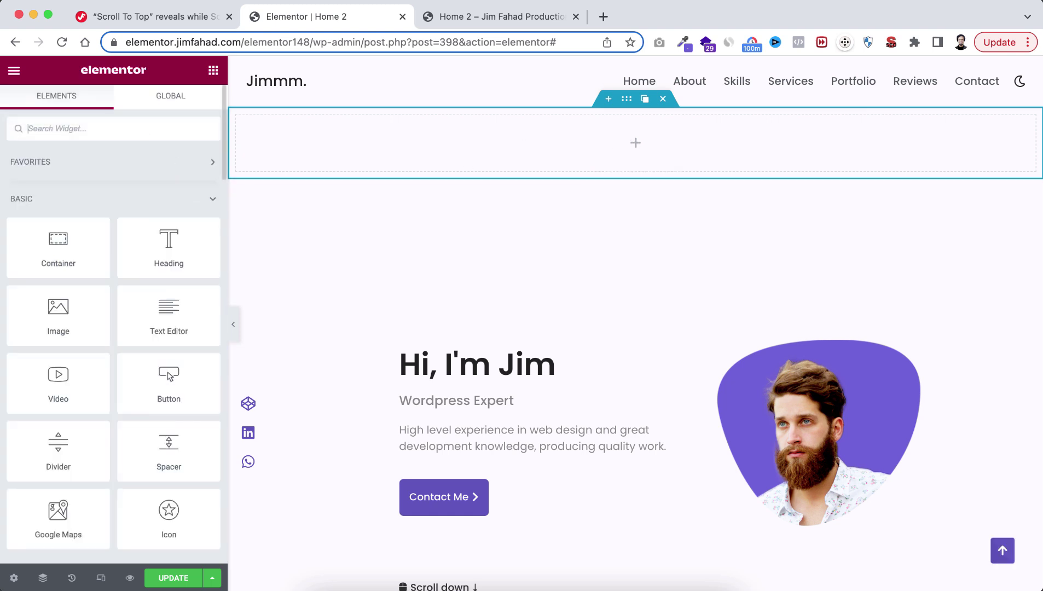
text(html)
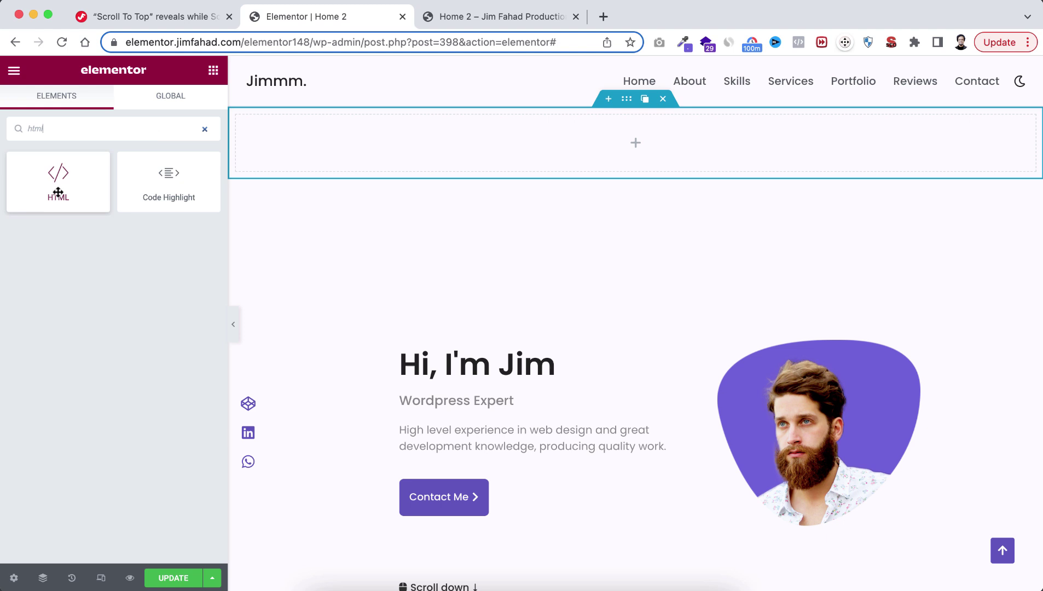
drag(44, 188, 624, 141)
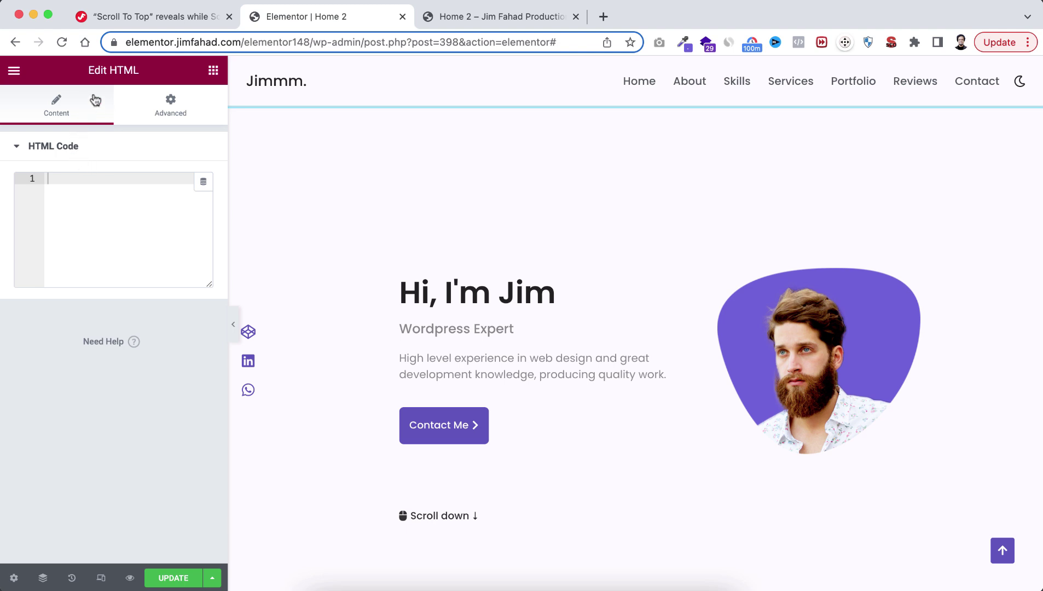
- Select and copy the Button Revealing JS block, with its offset 300, from the tutorial page
click(144, 22)
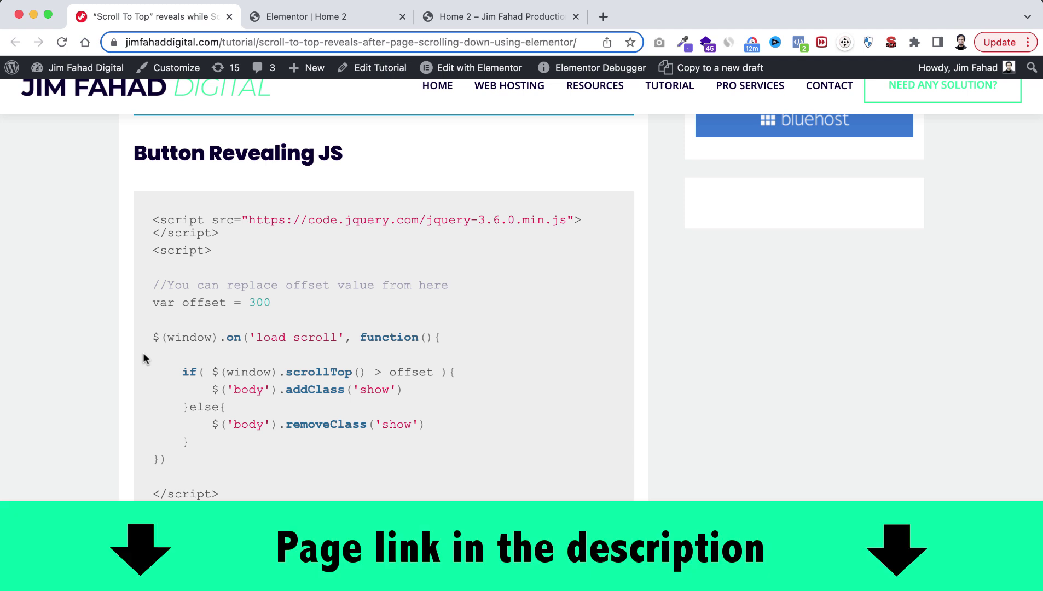
scroll(111, 279, up, 1)
scroll(112, 274, down, 1)
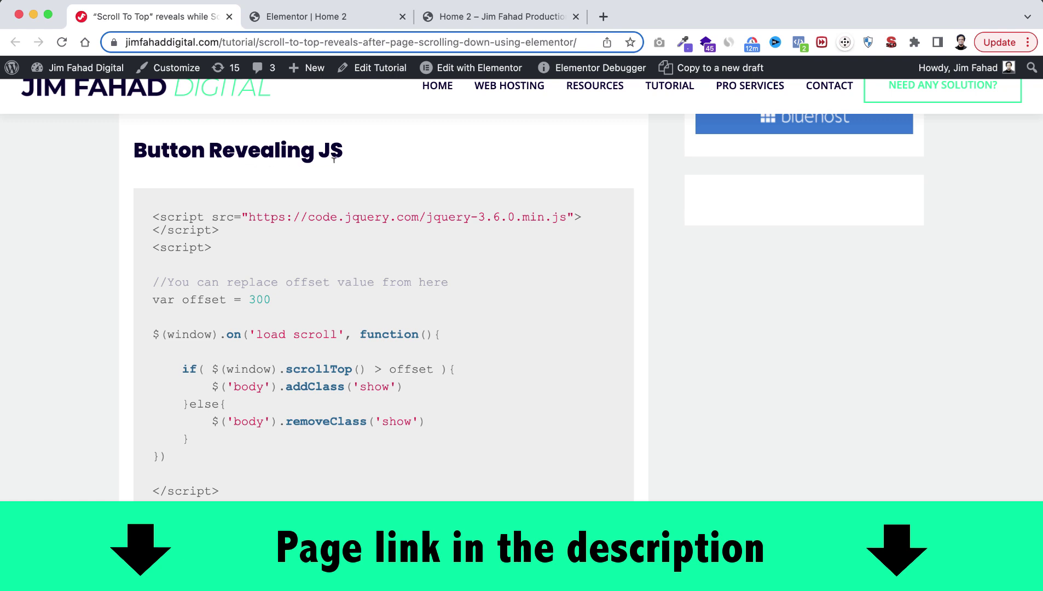
drag(153, 213, 255, 508)
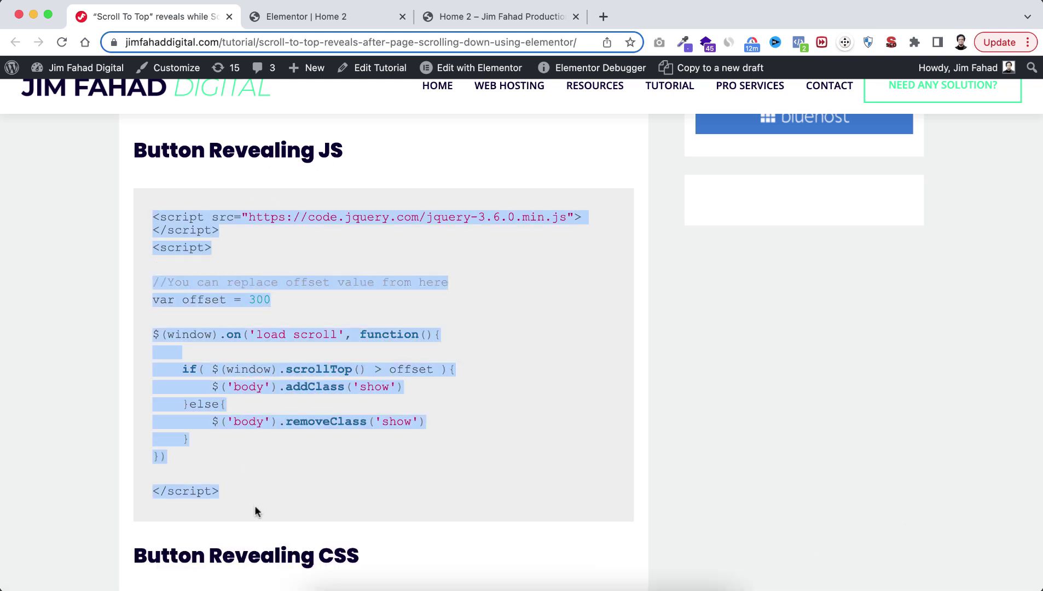
click(274, 358)
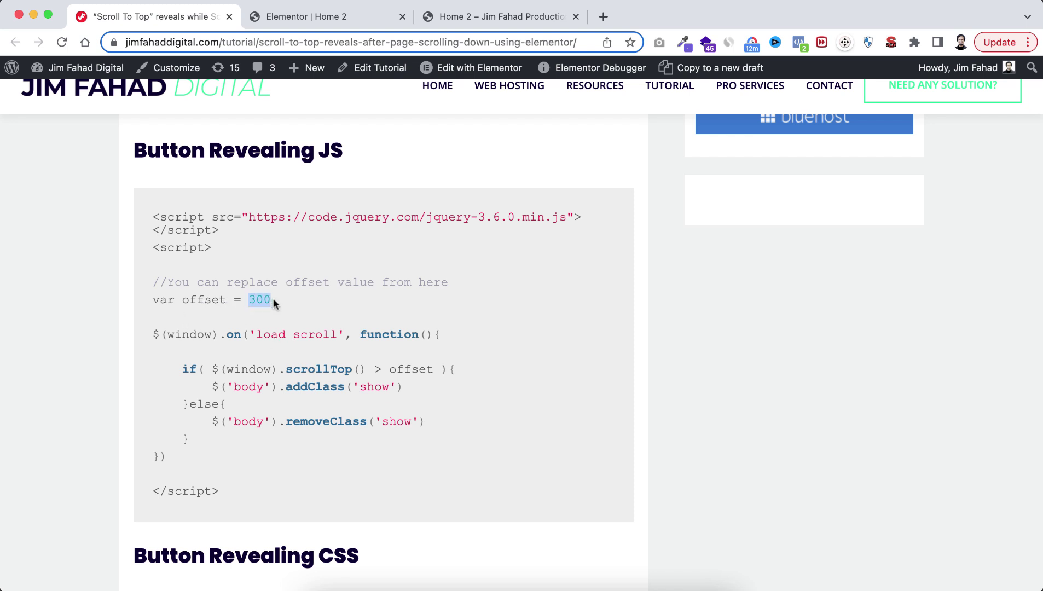
click(306, 305)
click(313, 419)
drag(152, 213, 248, 501)
key(super+c)
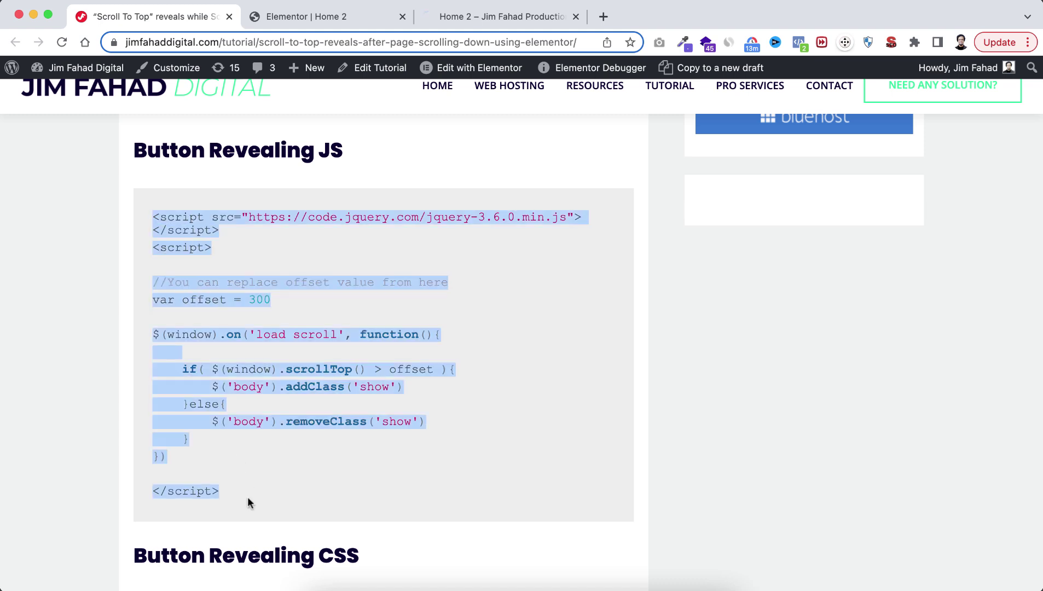
click(289, 21)
- Paste the Button Revealing script (jQuery 3.6.0, offset 300, body show class) into the HTML Code box
click(93, 182)
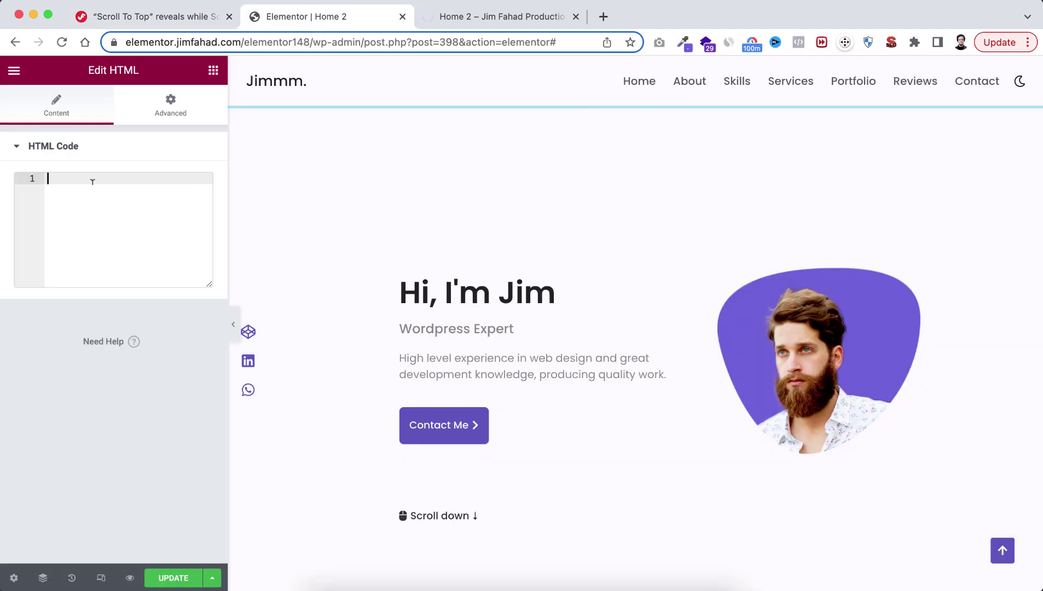
key(super+v)
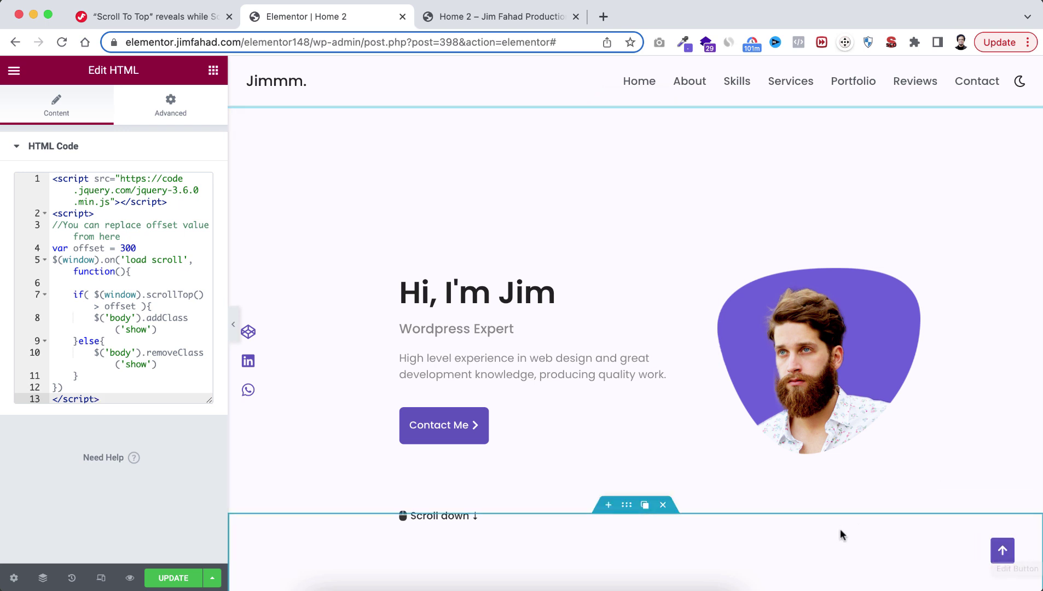
scroll(881, 528, down, 1)
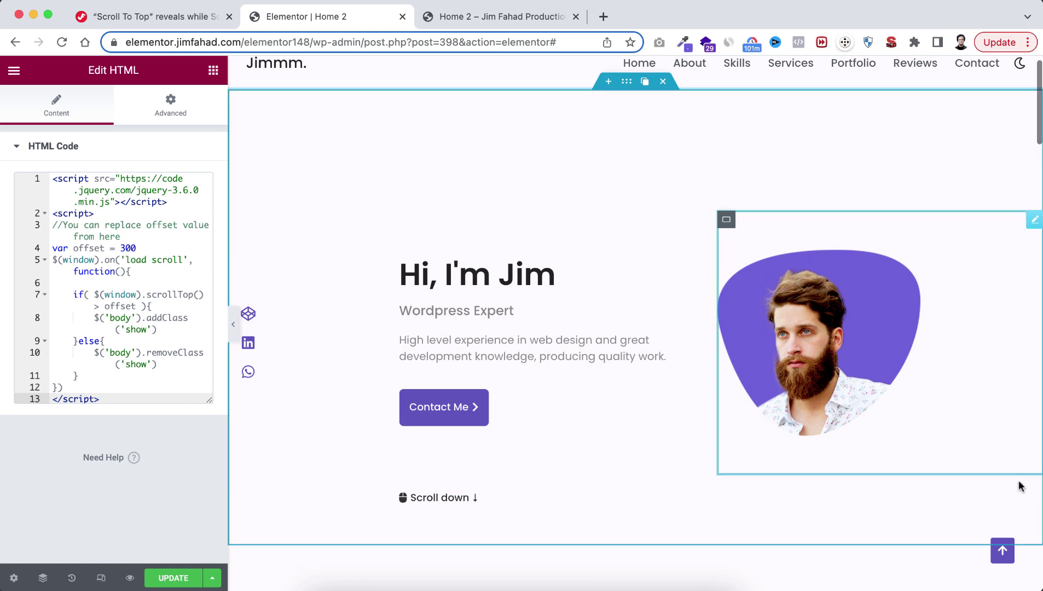
- Select the floating arrow button and expand the Custom CSS section in its Advanced settings
click(1012, 555)
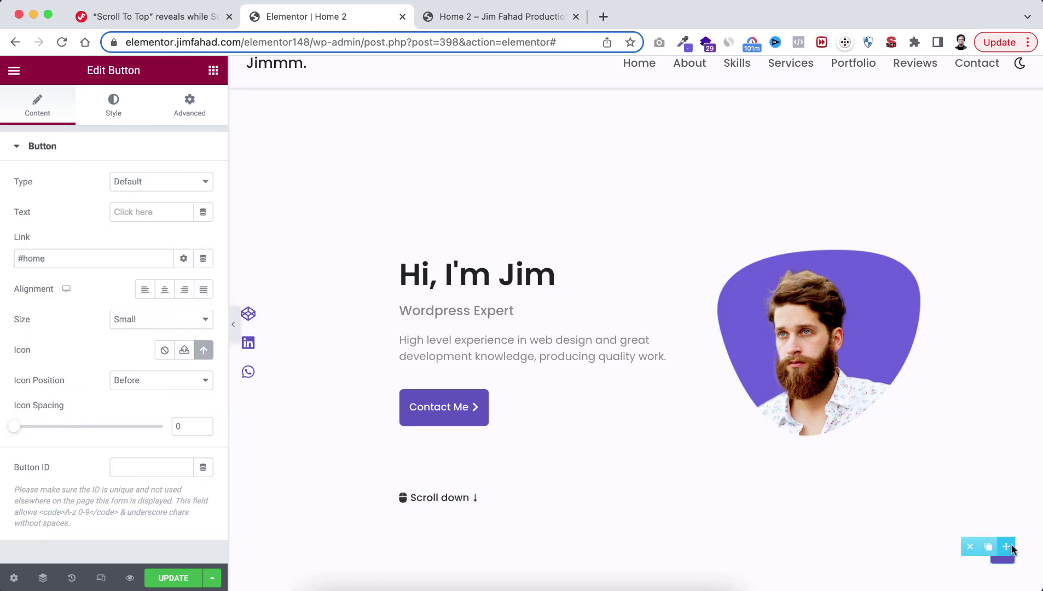
click(193, 100)
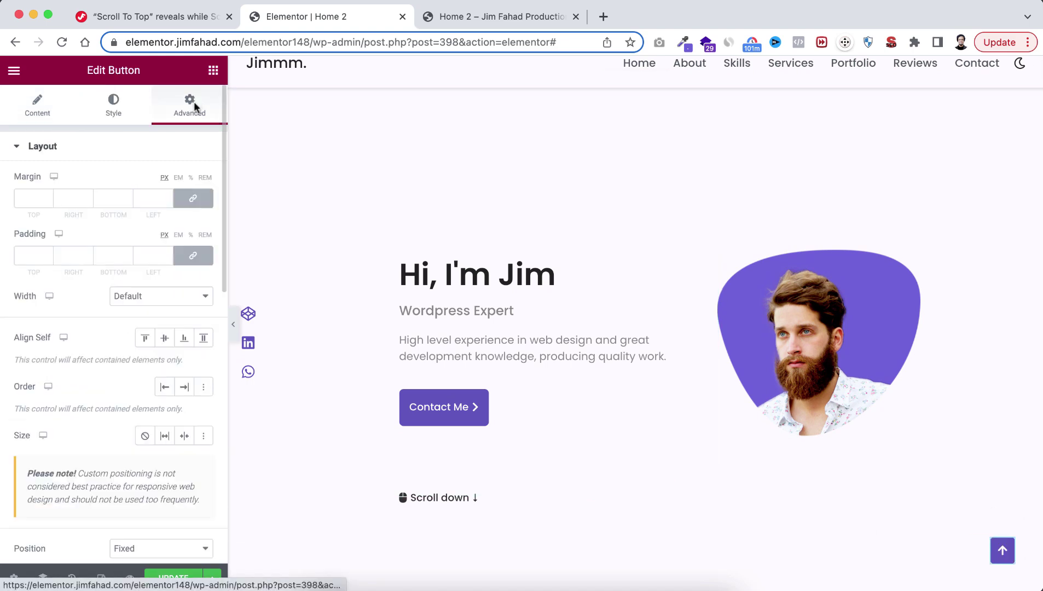
scroll(121, 366, down, 10)
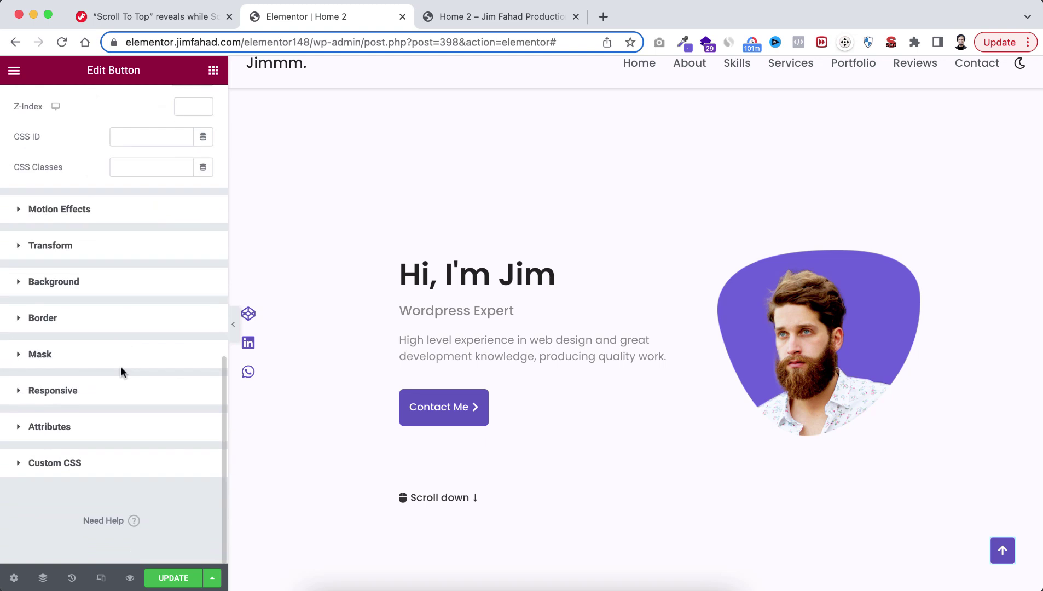
click(98, 463)
scroll(103, 500, down, 5)
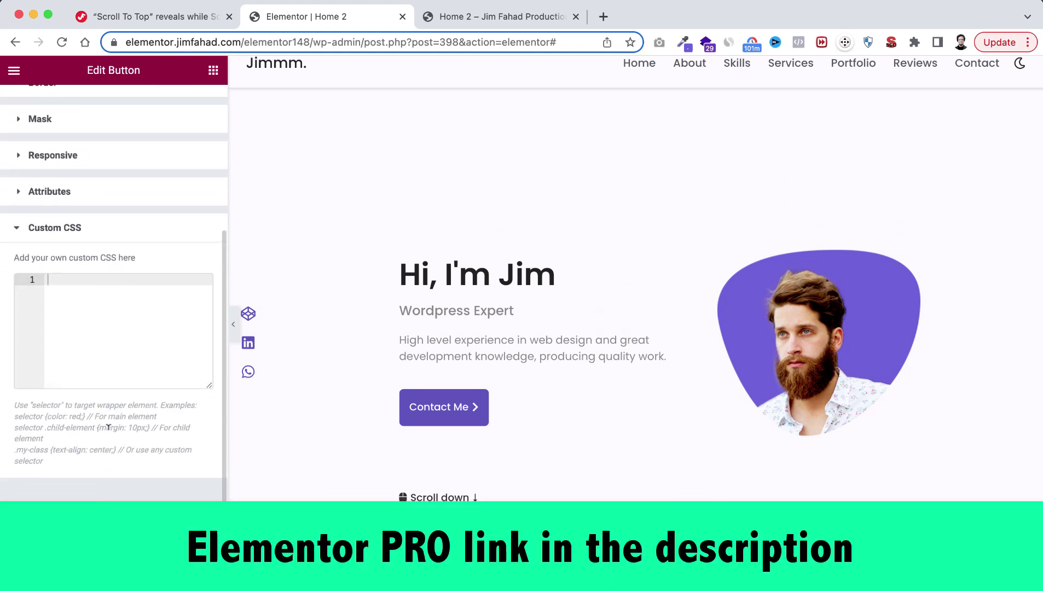
scroll(104, 427, up, 2)
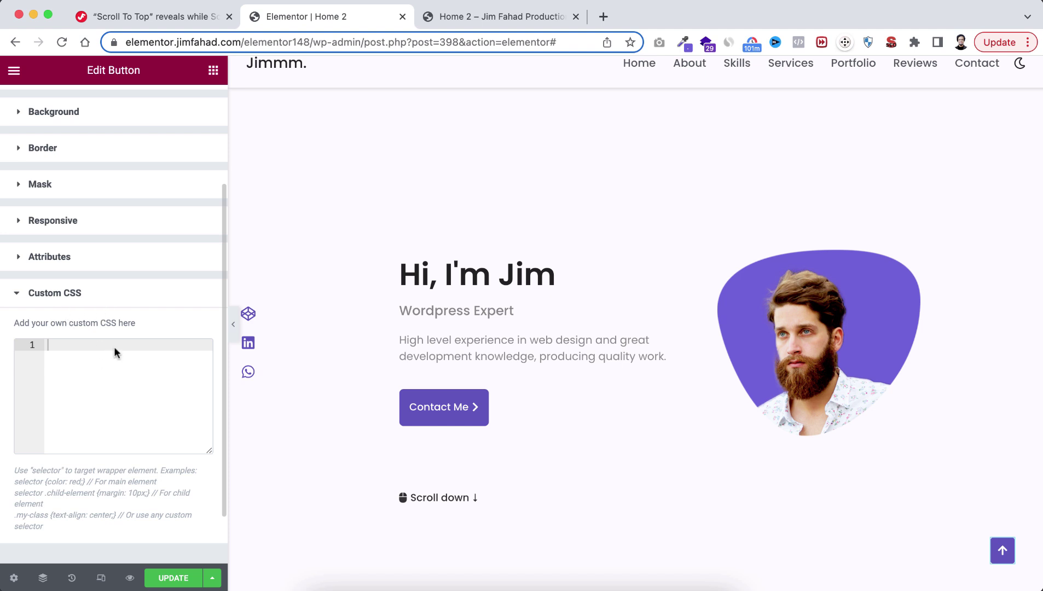
- Copy the Button Revealing CSS from the tutorial and paste it into the arrow button's Custom CSS
click(159, 15)
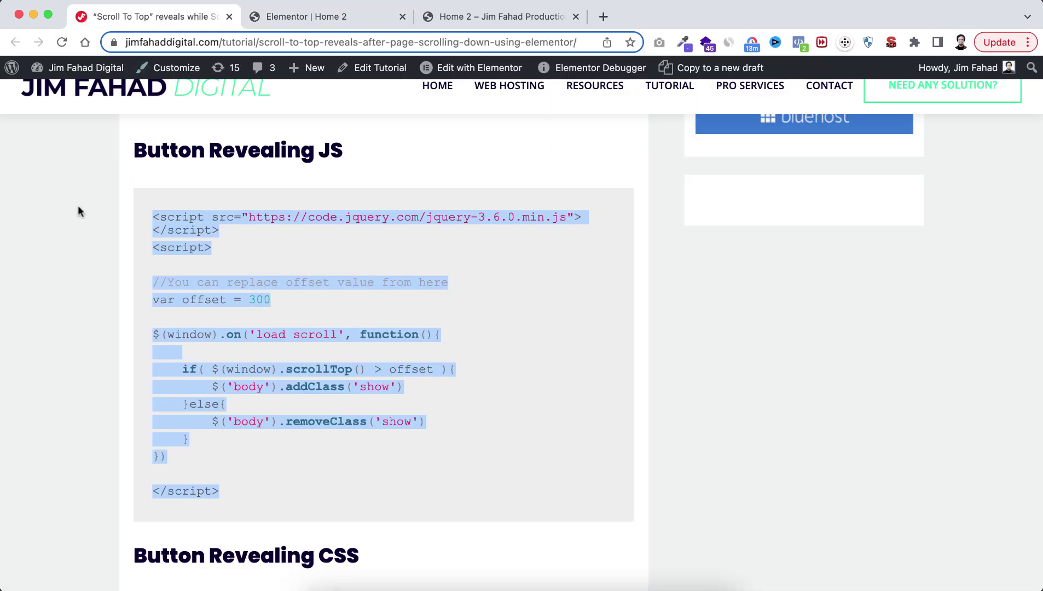
scroll(214, 438, down, 5)
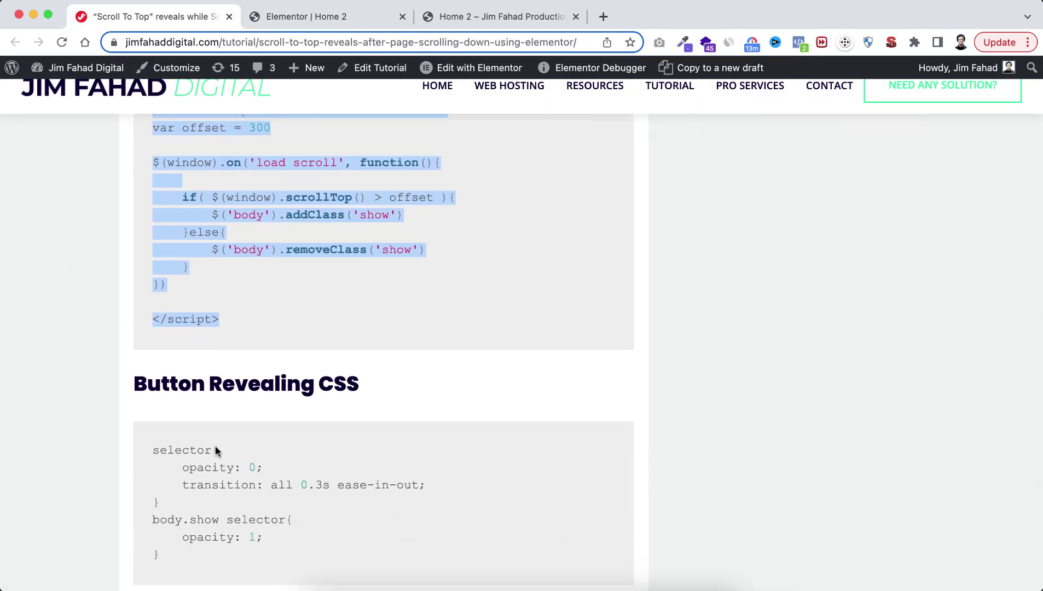
click(218, 340)
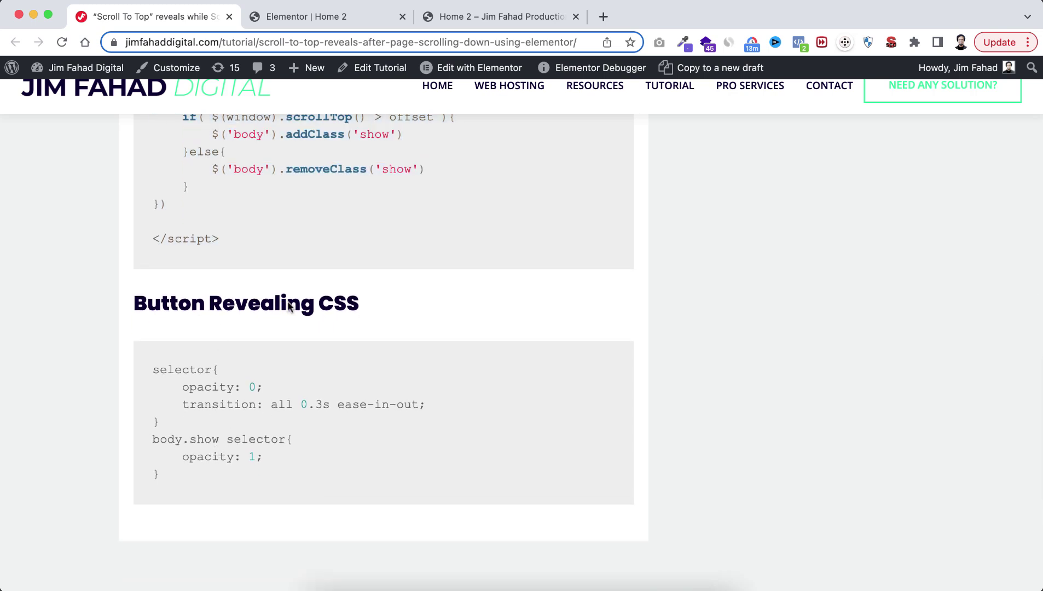
drag(154, 368, 194, 480)
key(cmd+c)
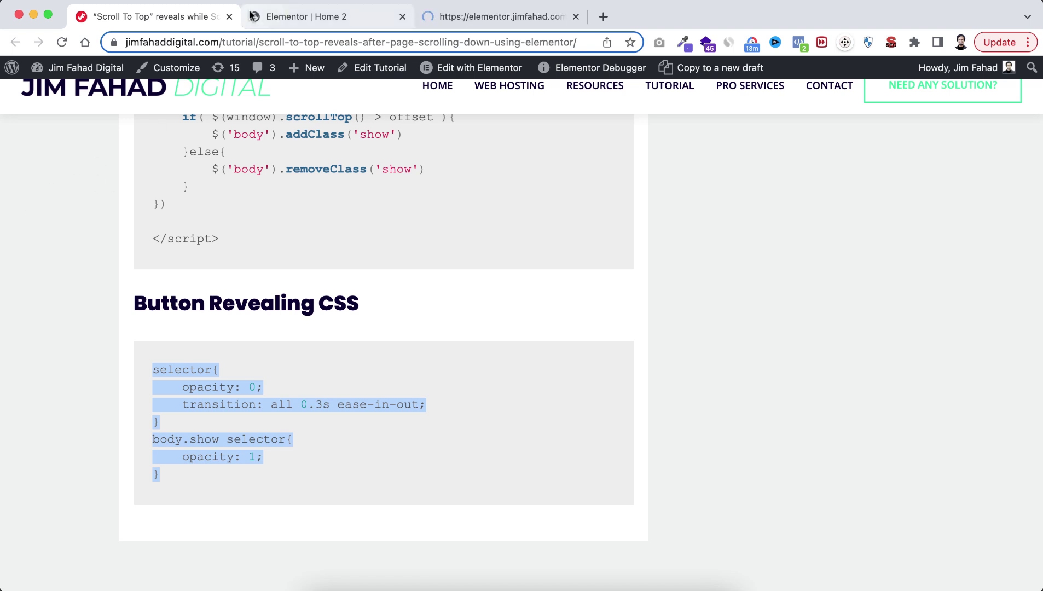
click(276, 17)
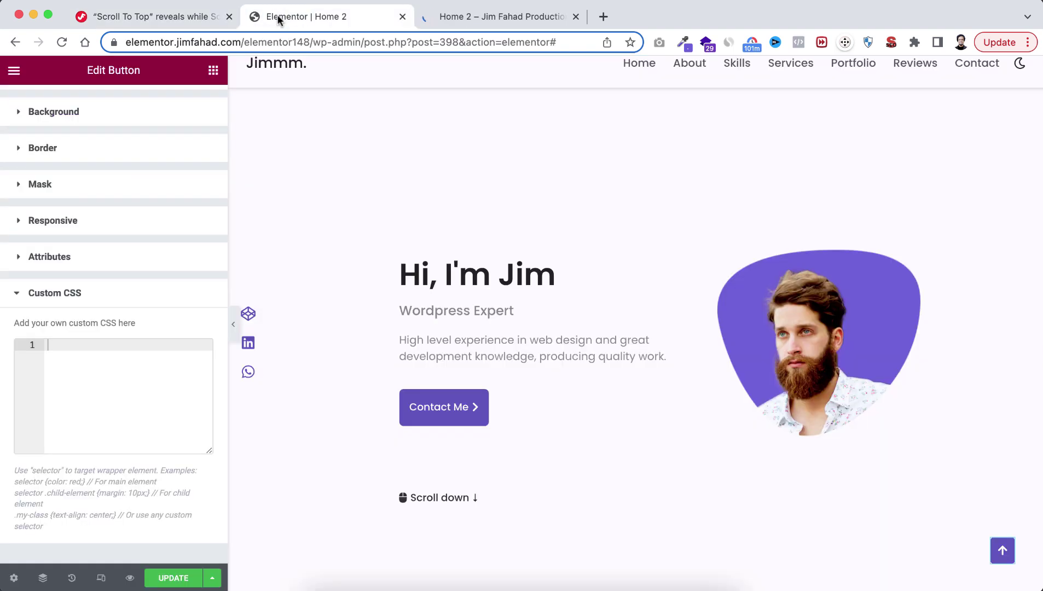
click(93, 351)
key(cmd+v)
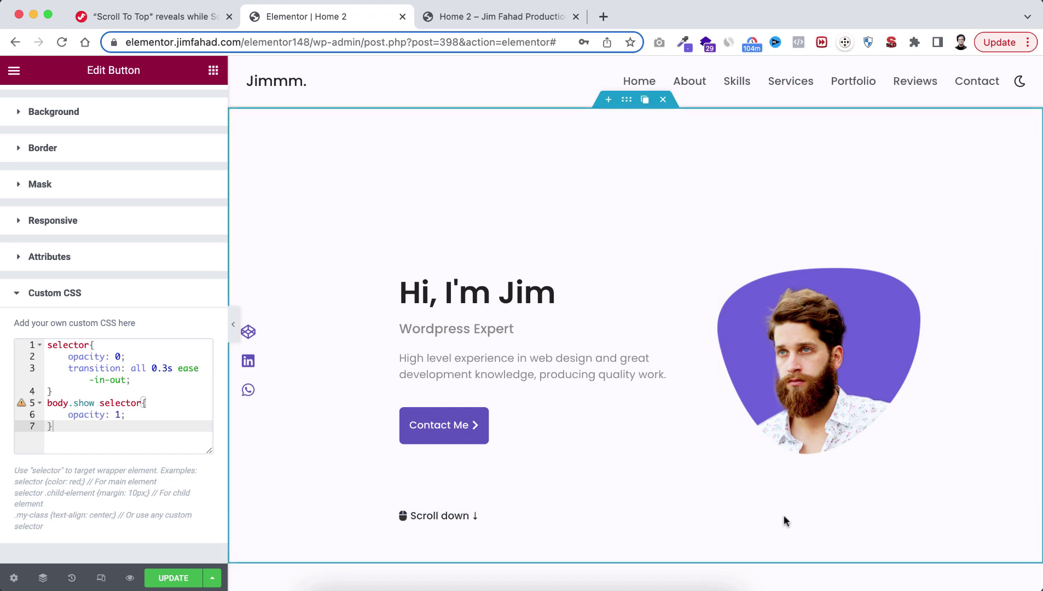
- Scroll the canvas to check that the go-to-top button is hidden at the top and appears lower down
scroll(792, 550, down, 10)
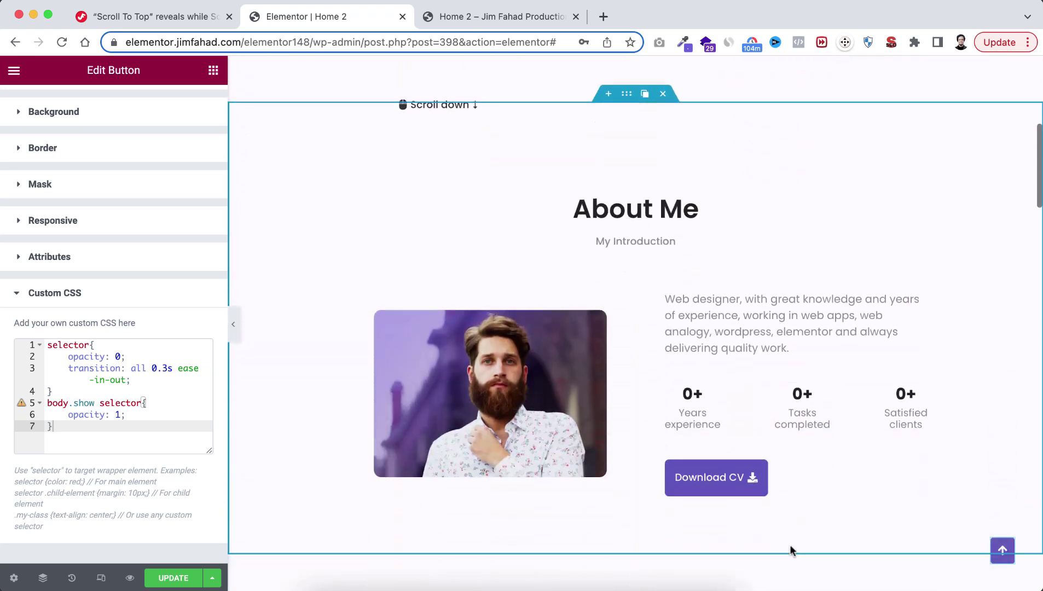
scroll(875, 550, down, 2)
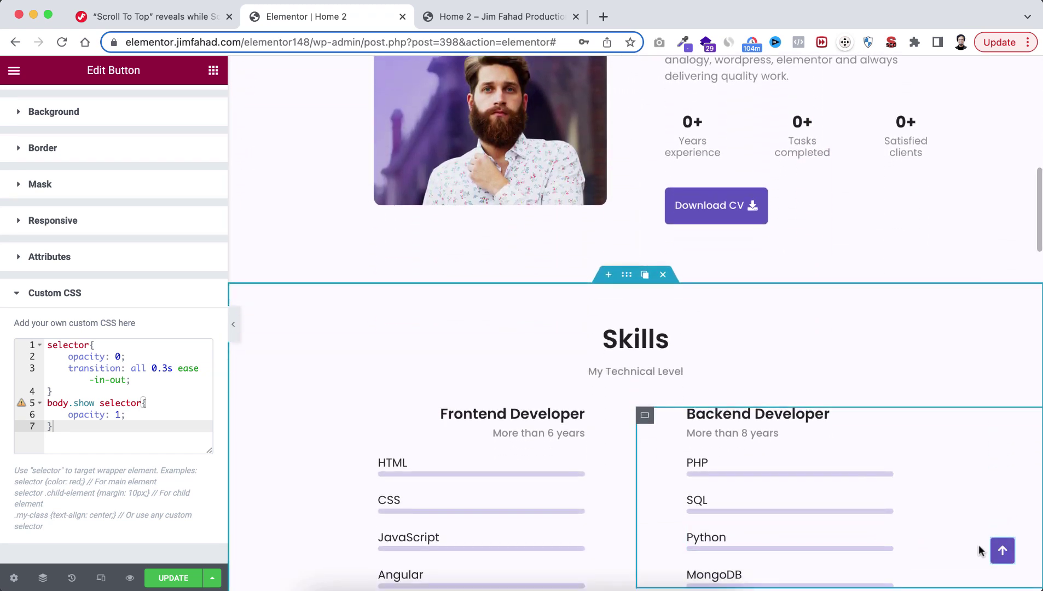
scroll(874, 311, down, 1)
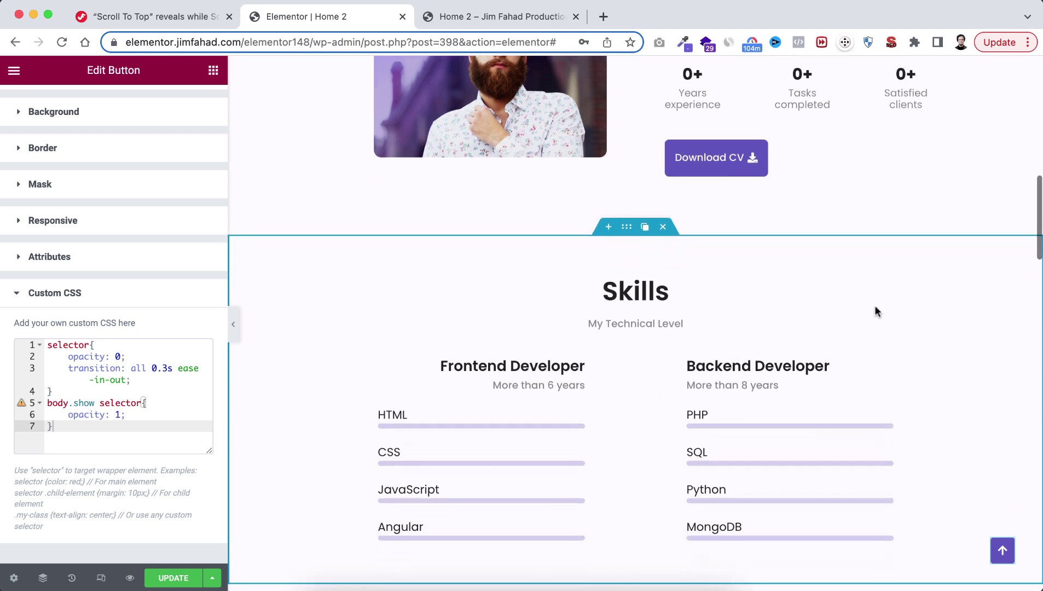
scroll(874, 311, up, 3)
scroll(874, 311, up, 9)
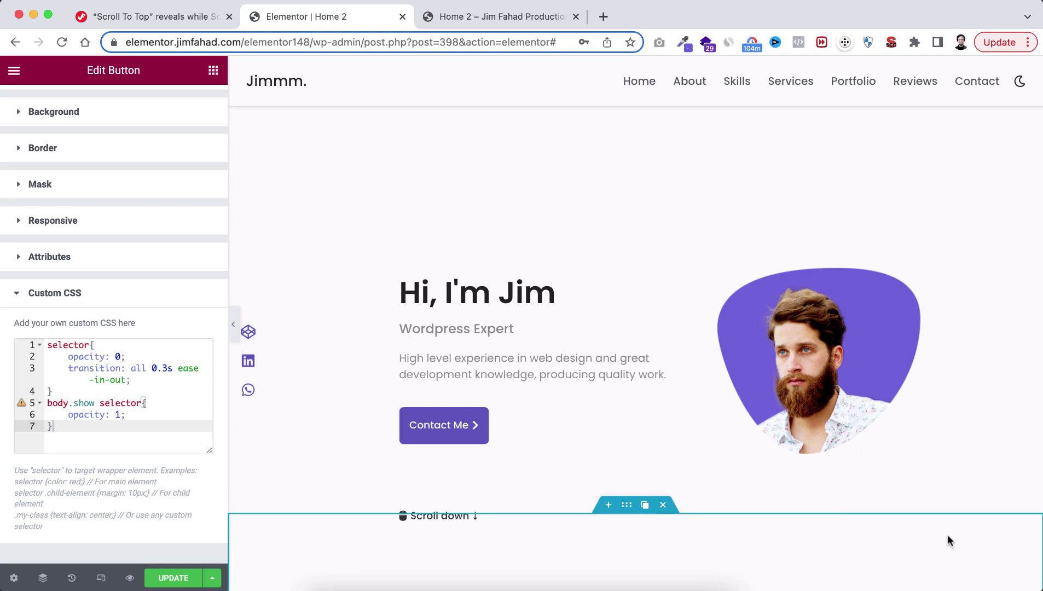
scroll(948, 541, down, 7)
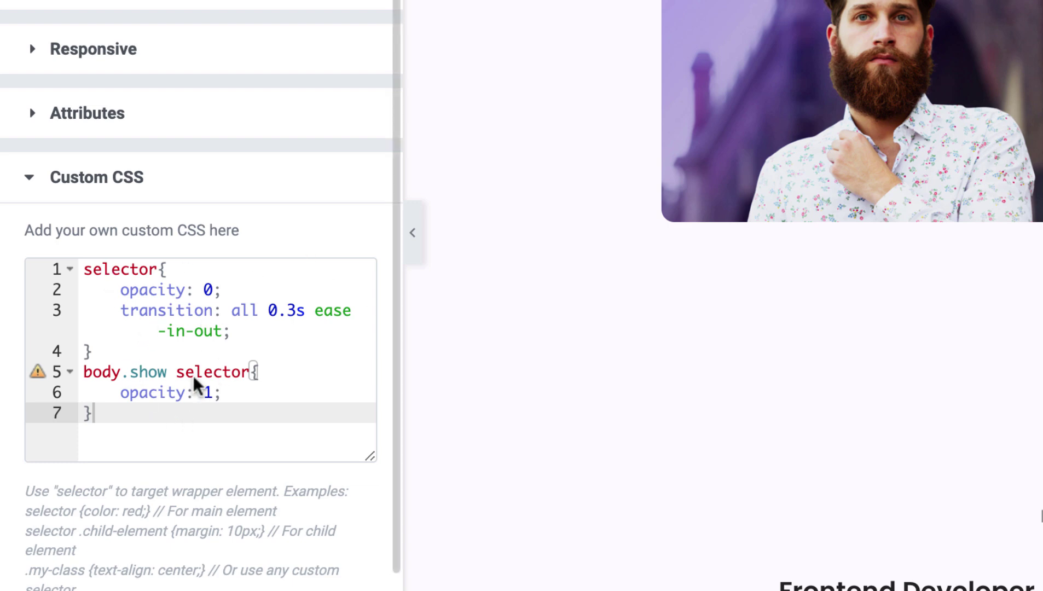
- Review the selector and opacity rule lines in the Custom CSS code
click(120, 269)
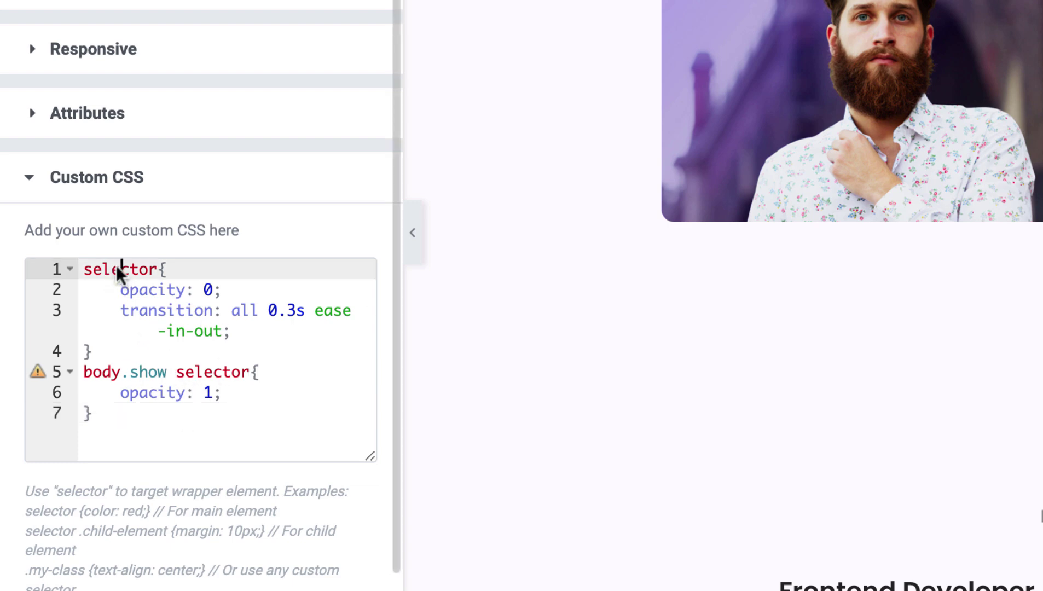
double_click(119, 270)
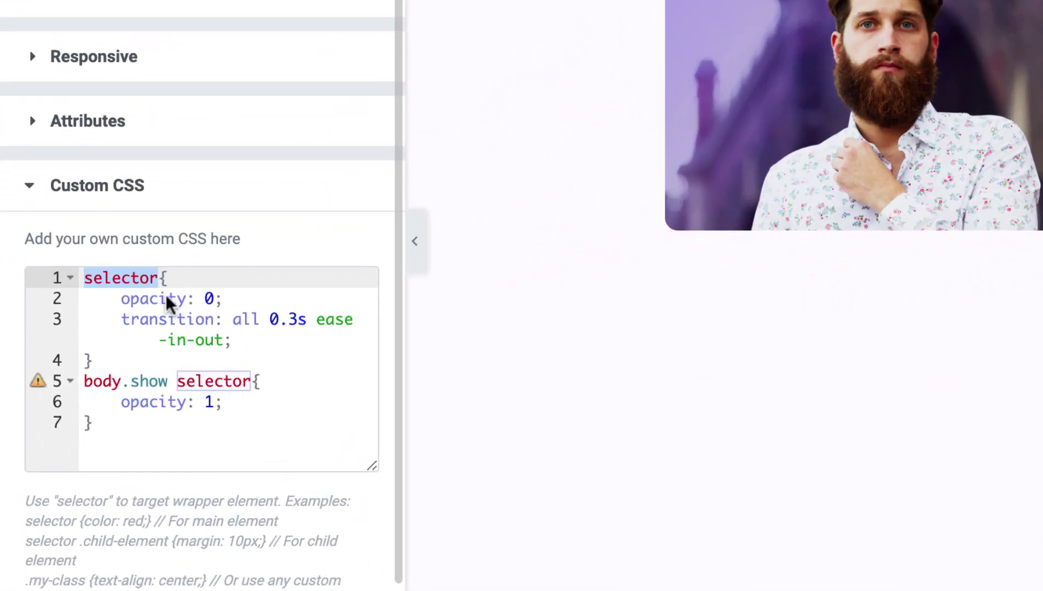
click(94, 356)
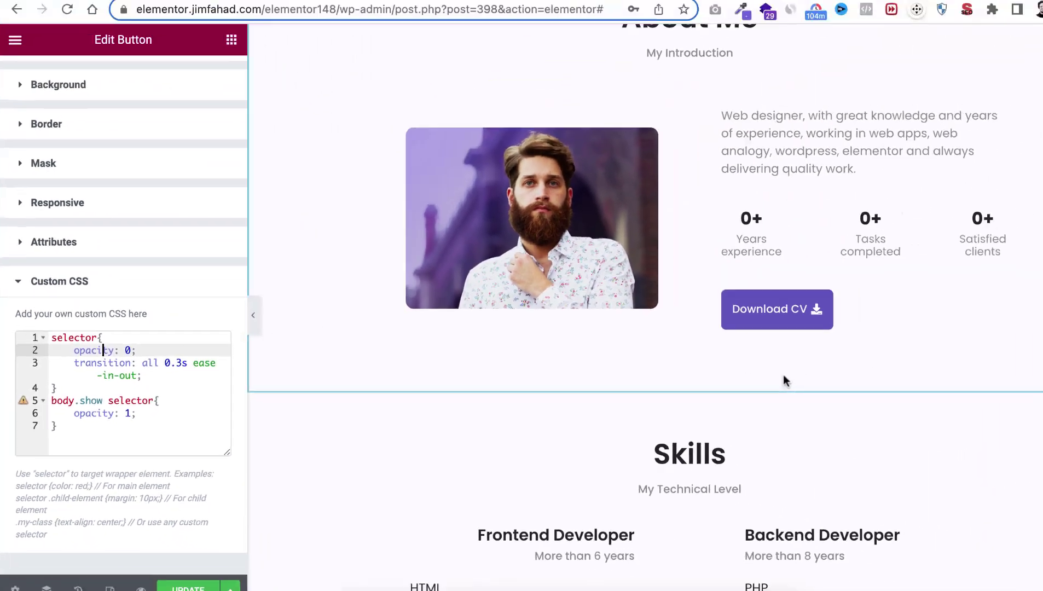
scroll(954, 323, up, 10)
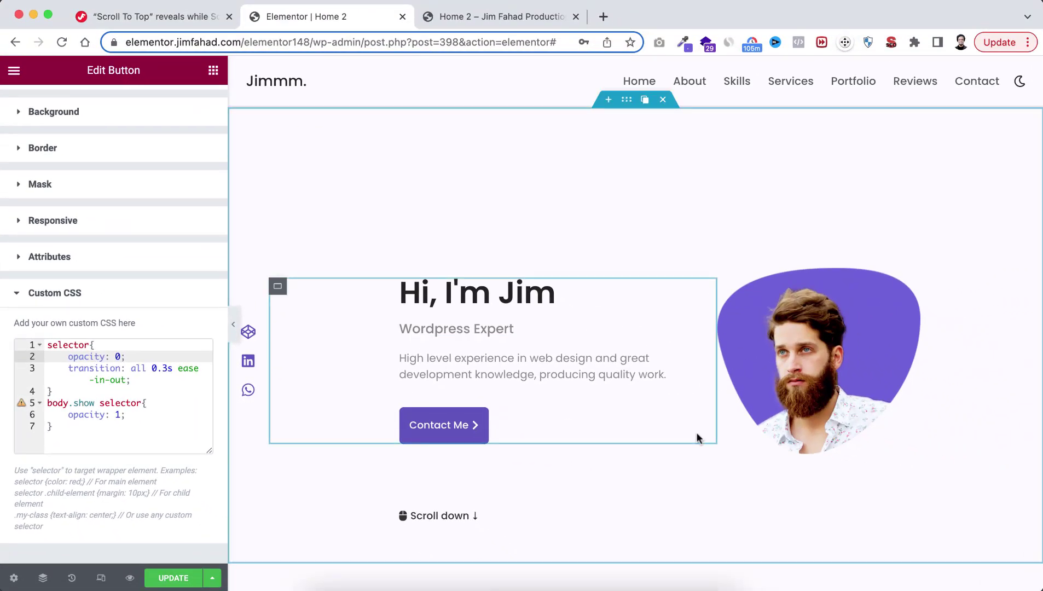
scroll(690, 509, down, 6)
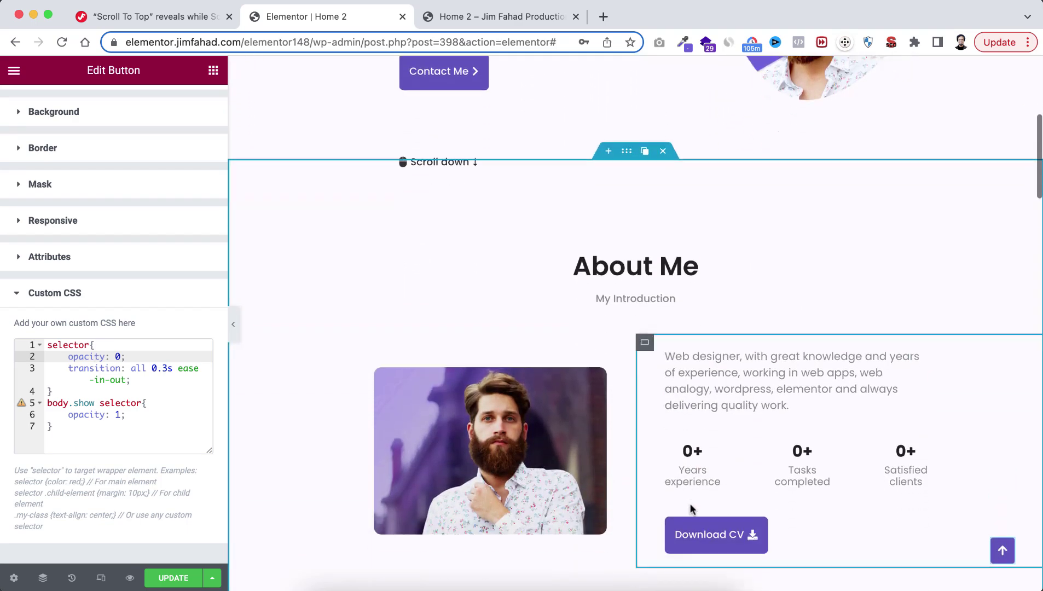
scroll(690, 509, down, 5)
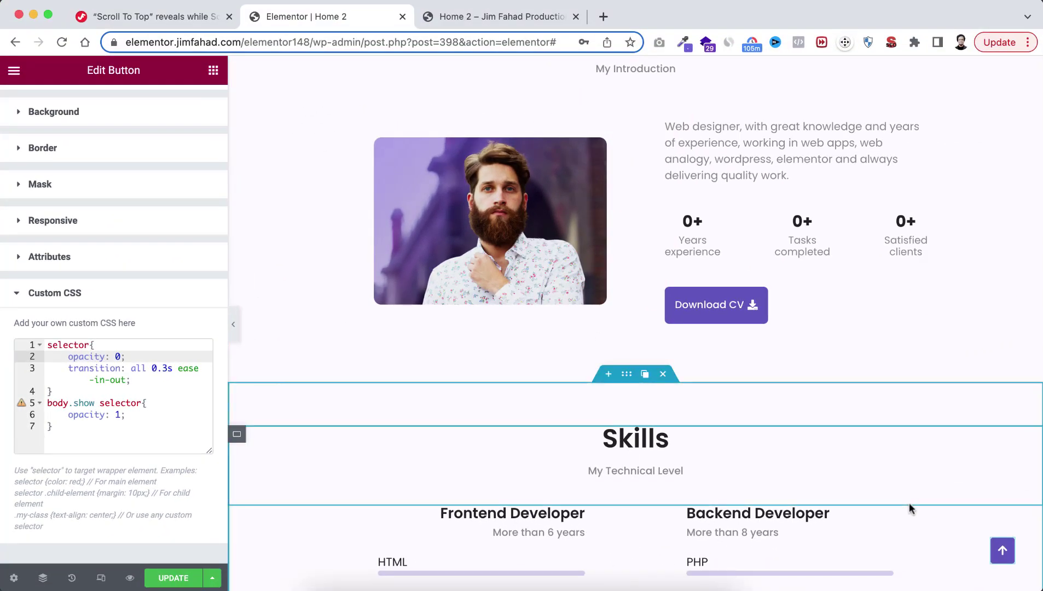
scroll(909, 508, down, 3)
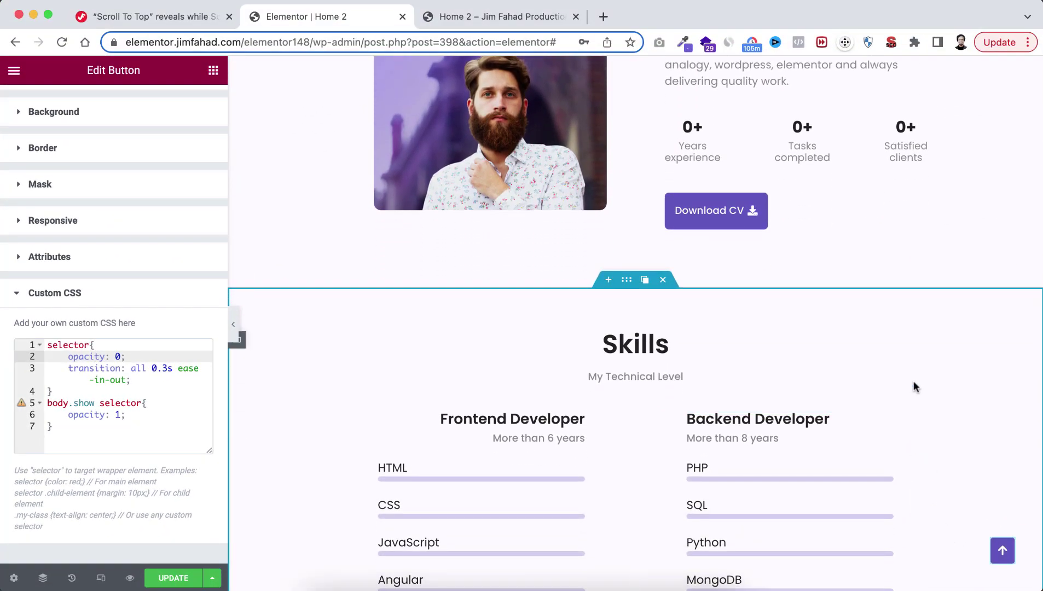
scroll(909, 377, up, 10)
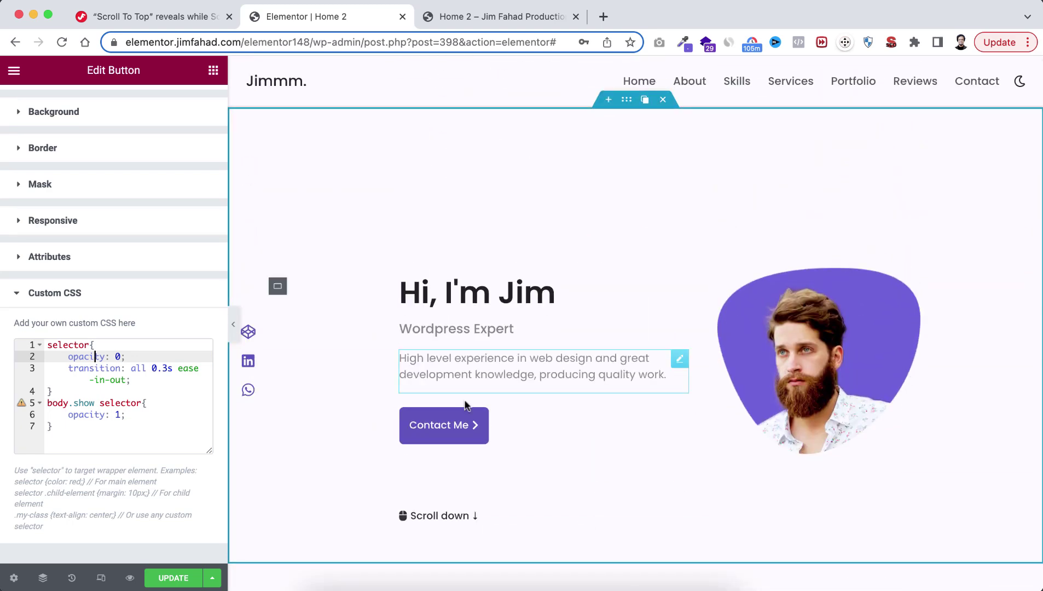
- Save the page with Update and open it in Preview Changes
click(170, 580)
scroll(156, 551, down, 2)
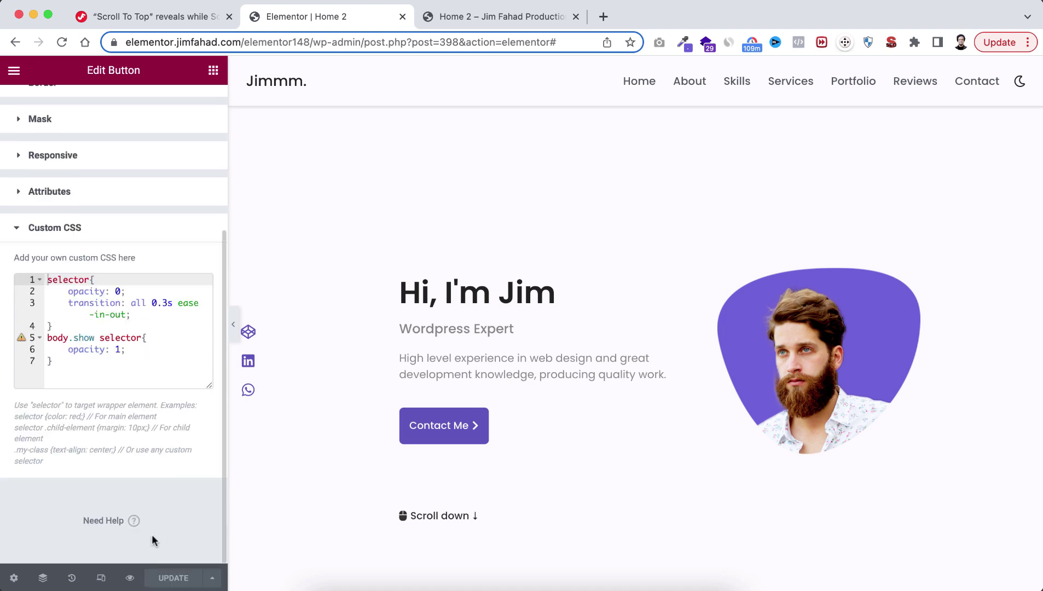
click(131, 580)
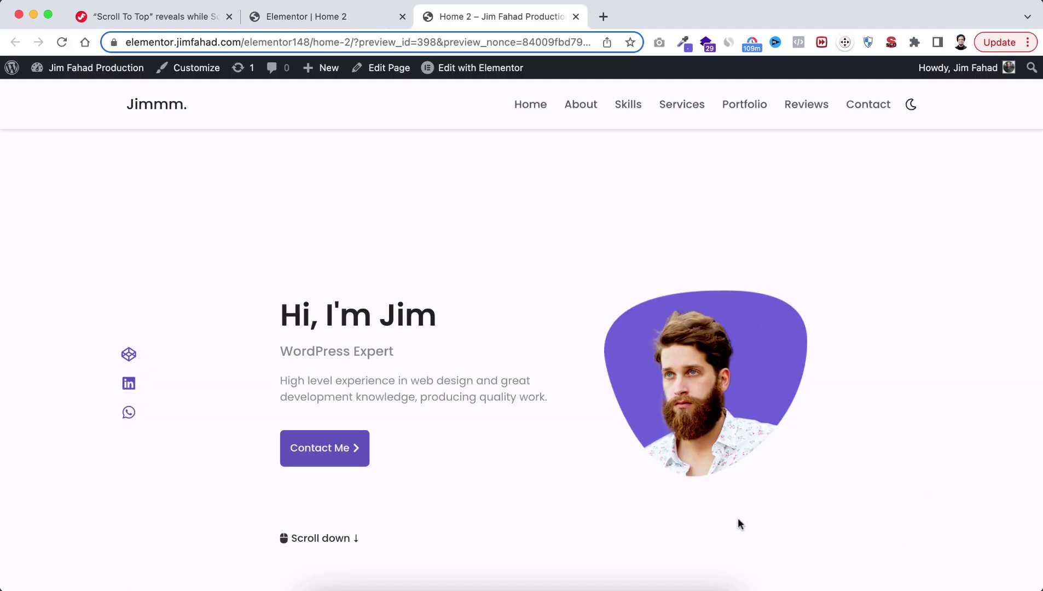
- Scroll the live preview until the arrow appears, click it to return to the top, then retest
scroll(768, 541, down, 10)
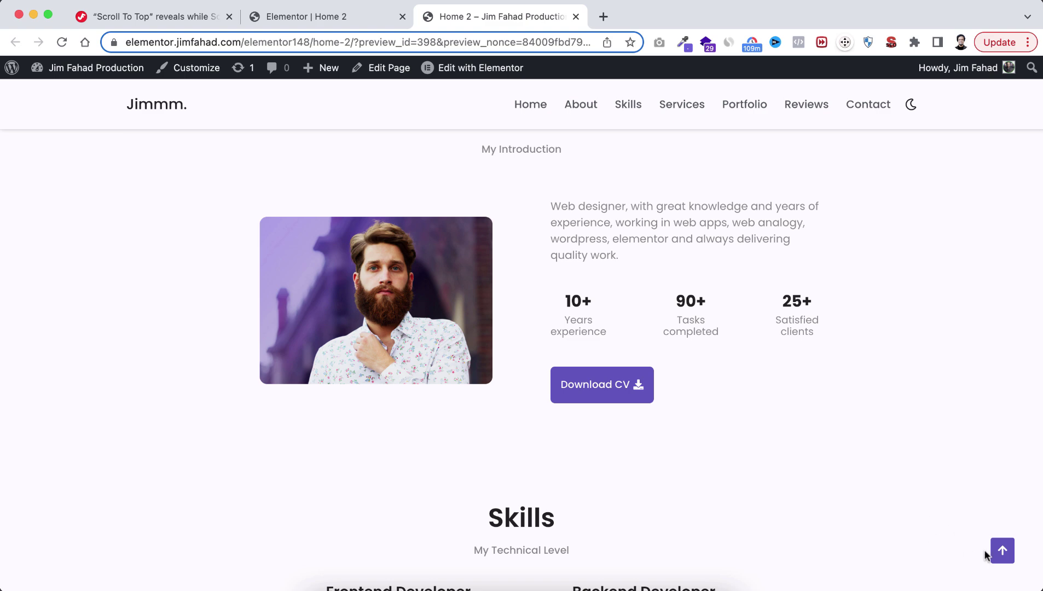
click(1001, 550)
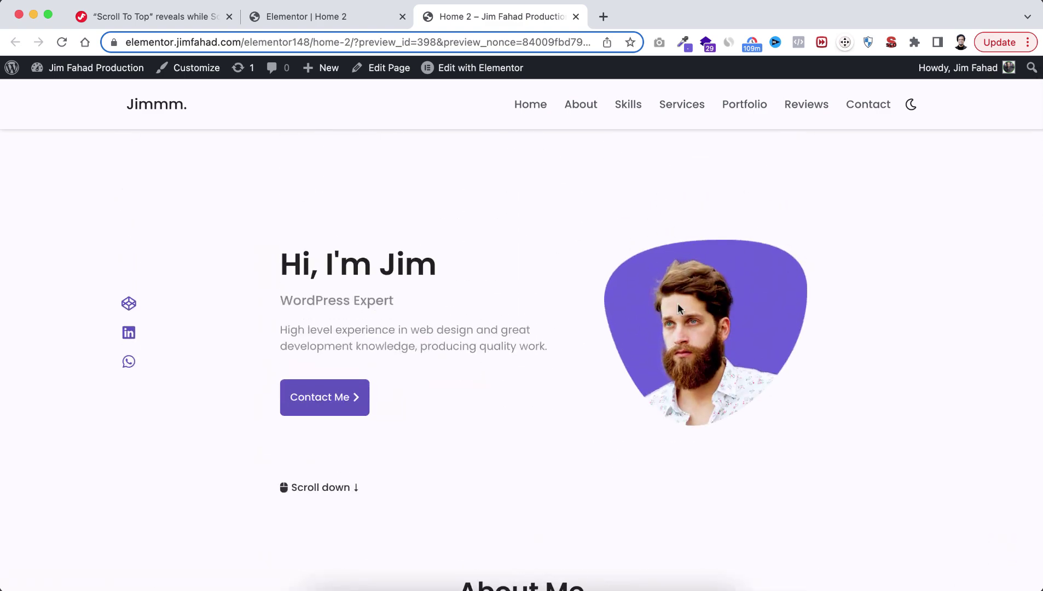
scroll(826, 509, down, 5)
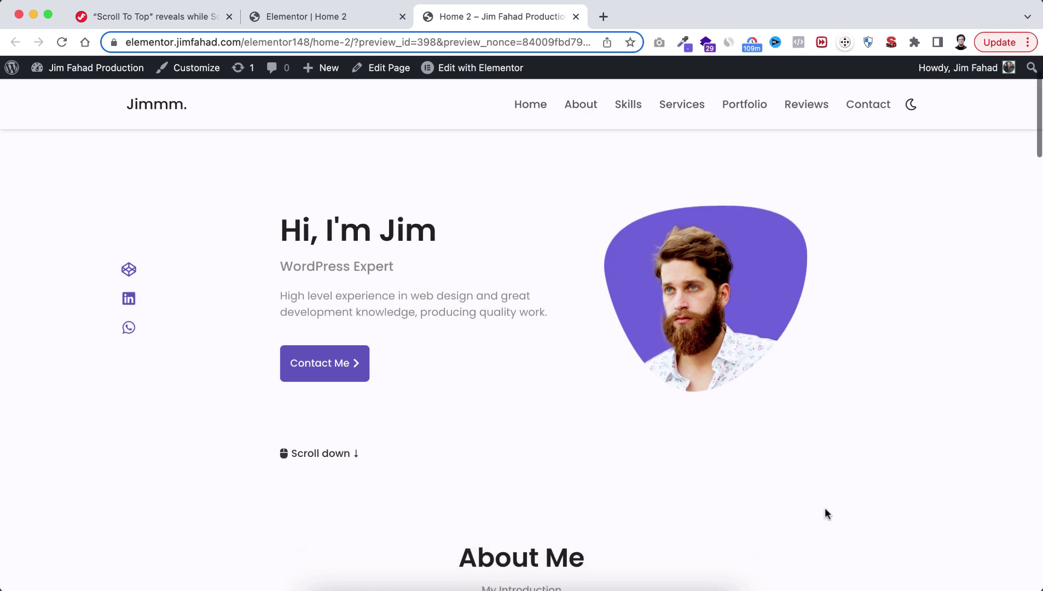
scroll(826, 513, up, 5)
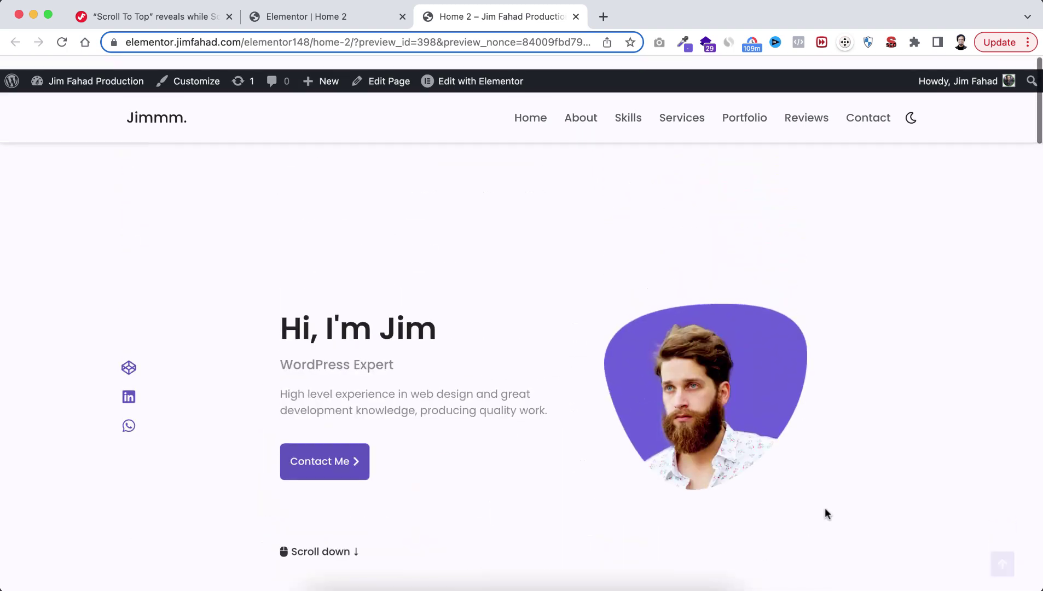
- Back in the Home 2 editor, open the HTML widget's code through the Navigator
click(346, 18)
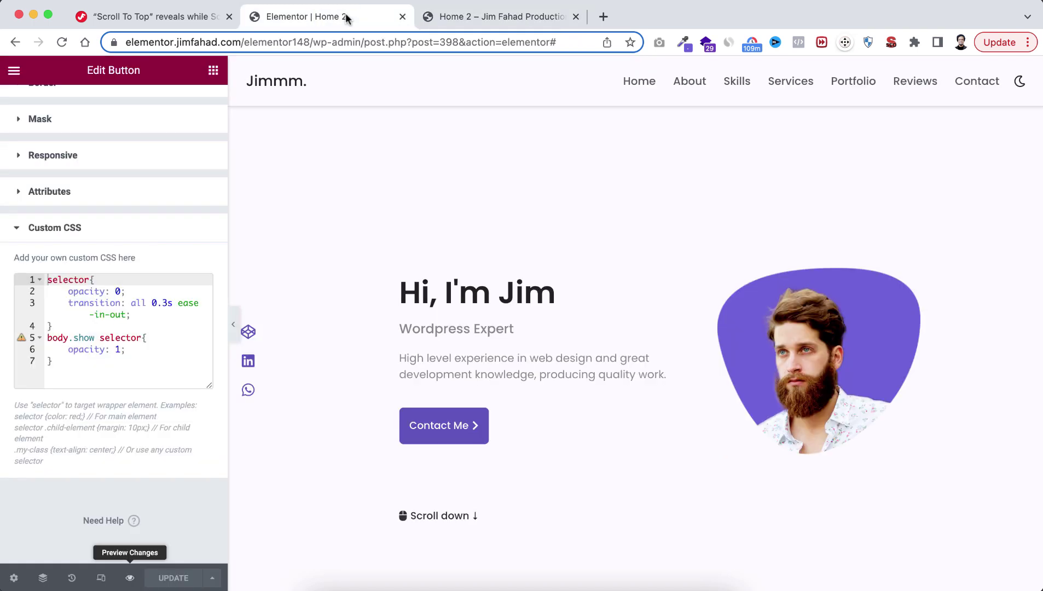
right_click(478, 127)
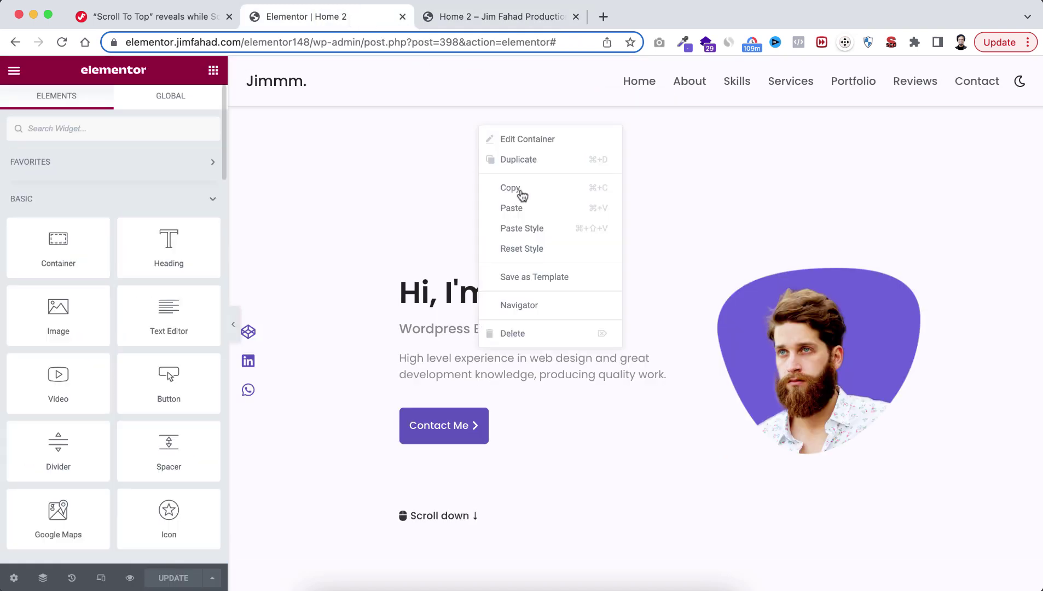
click(521, 306)
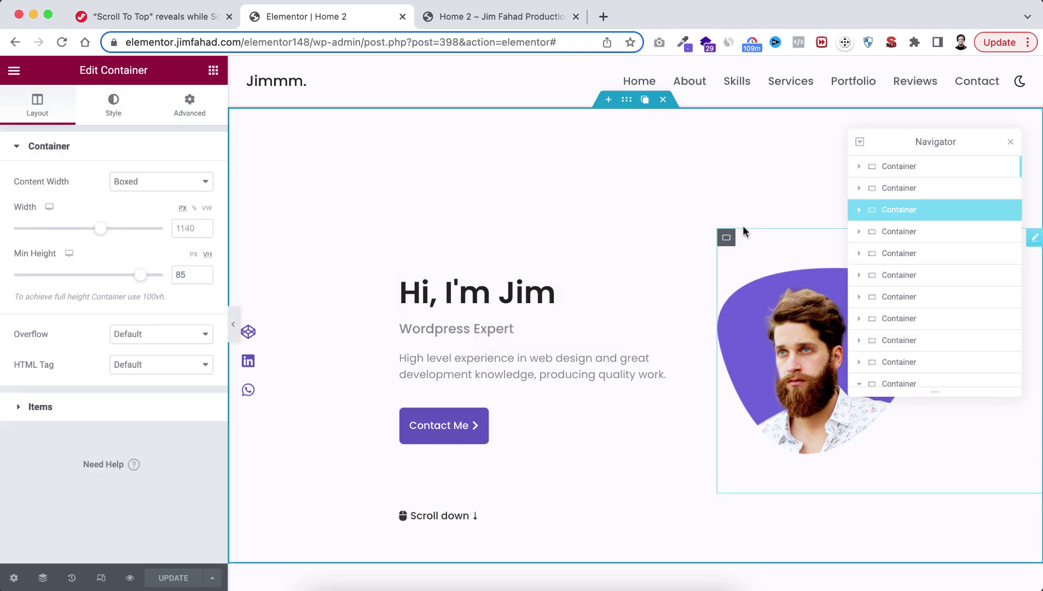
click(858, 188)
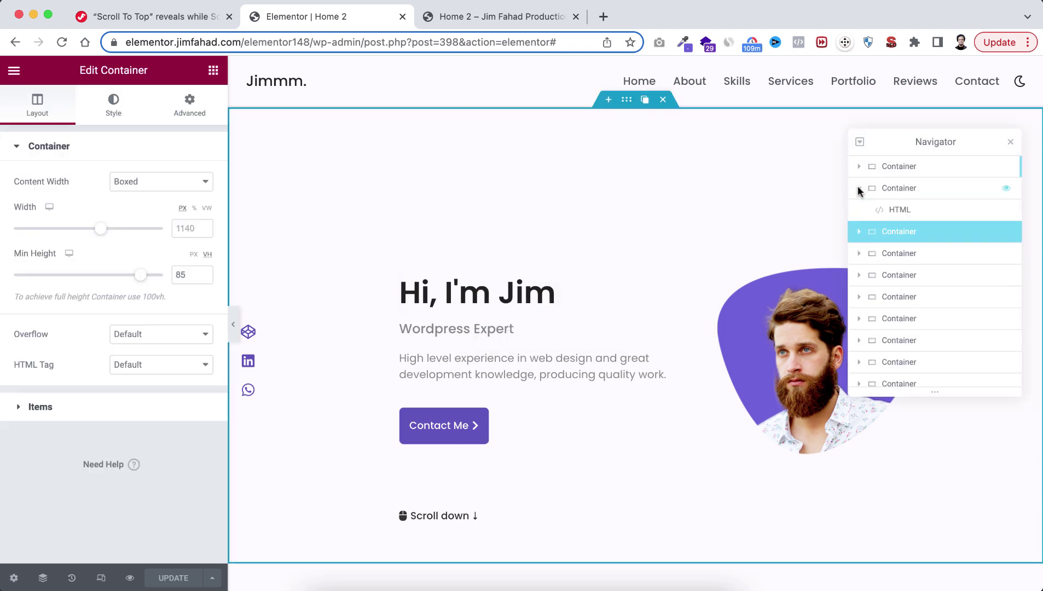
click(900, 211)
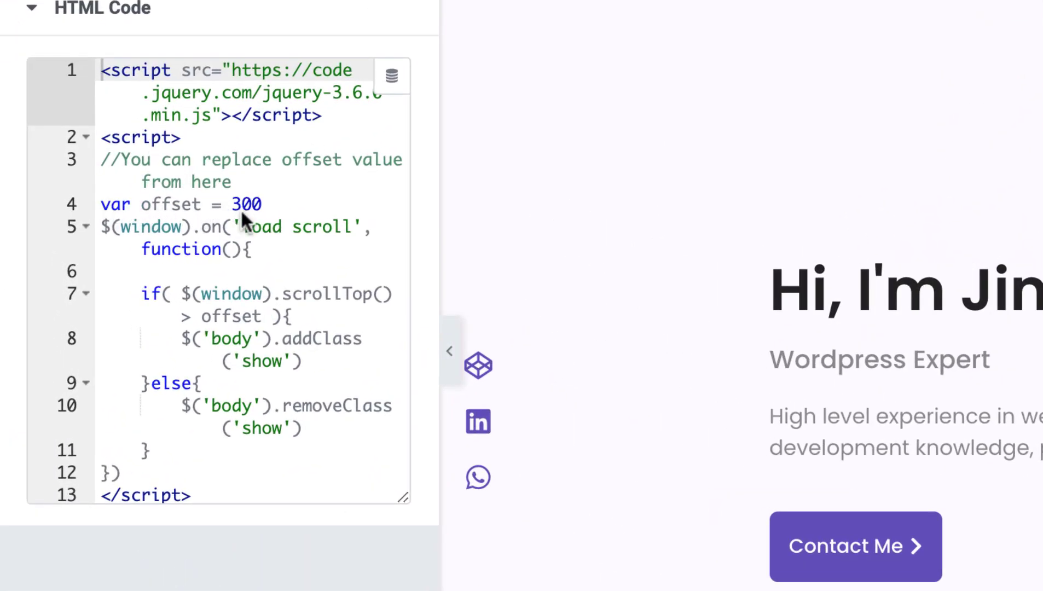
- Change the script's 'var offset' from 300 to 1000 and bring up the live preview
click(231, 204)
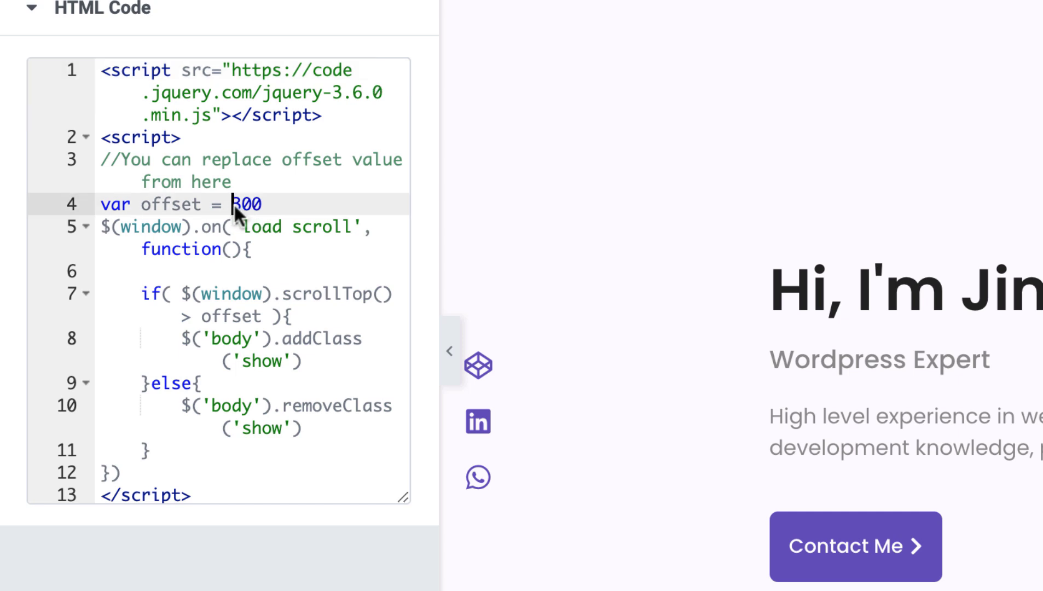
text(1000)
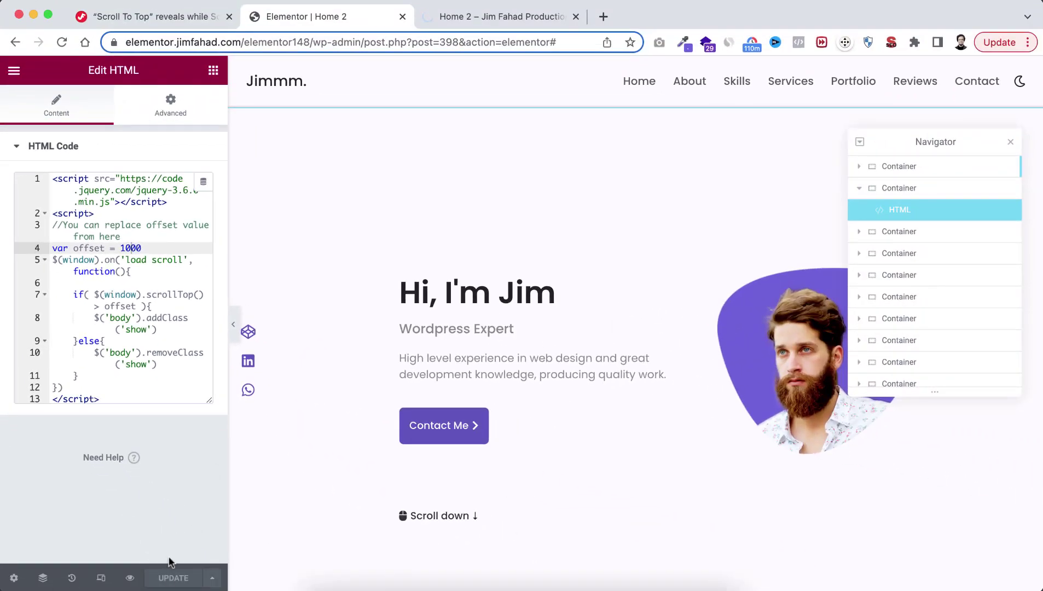
click(504, 19)
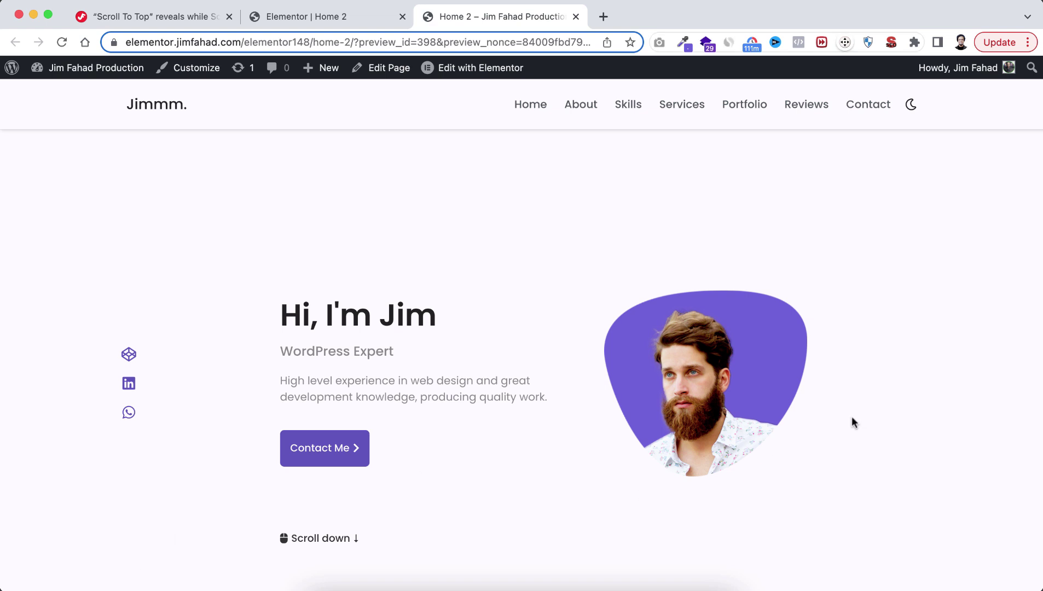
scroll(769, 528, down, 7)
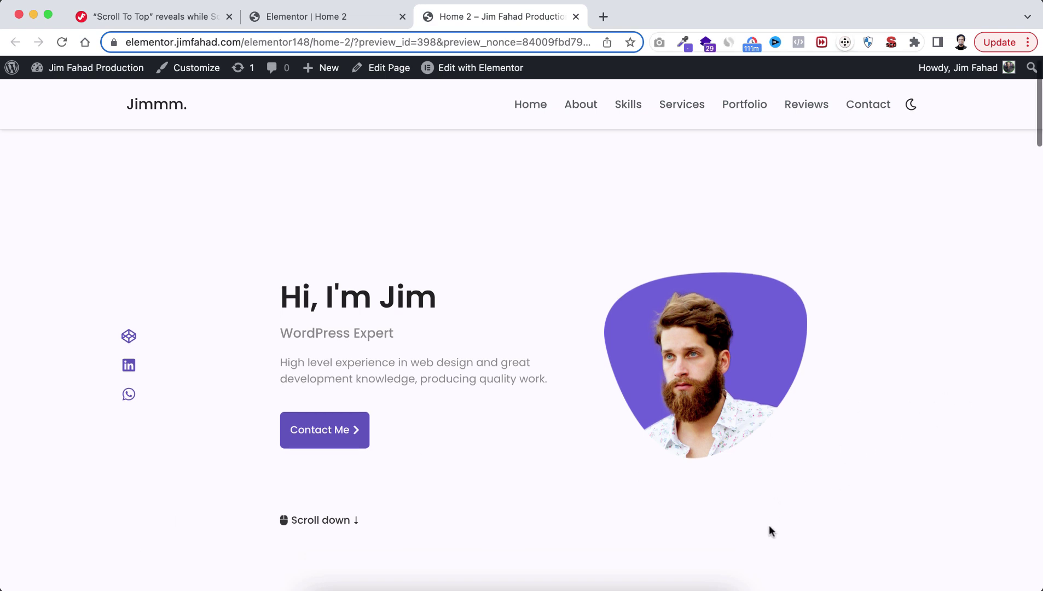
scroll(770, 528, down, 8)
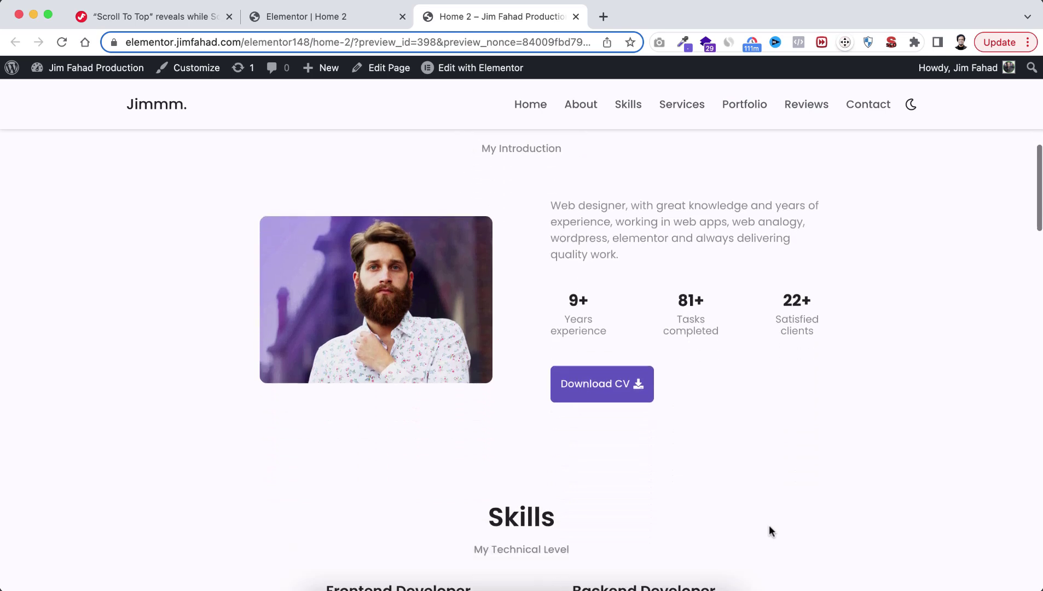
scroll(769, 528, down, 7)
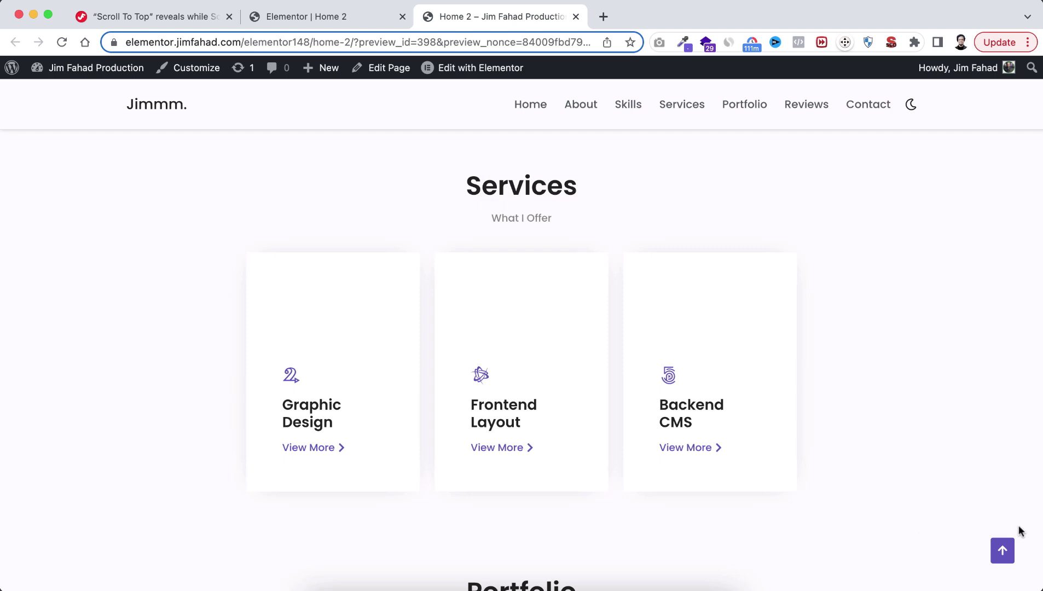
click(1003, 553)
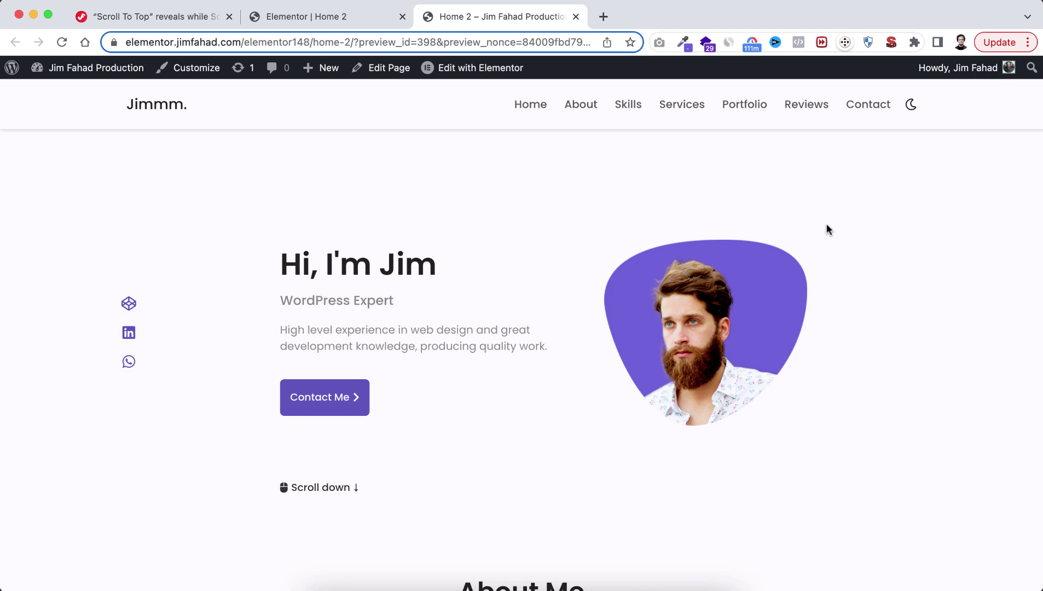
- In the Elementor editor, change the script's offset from 1000 back to 300
click(335, 19)
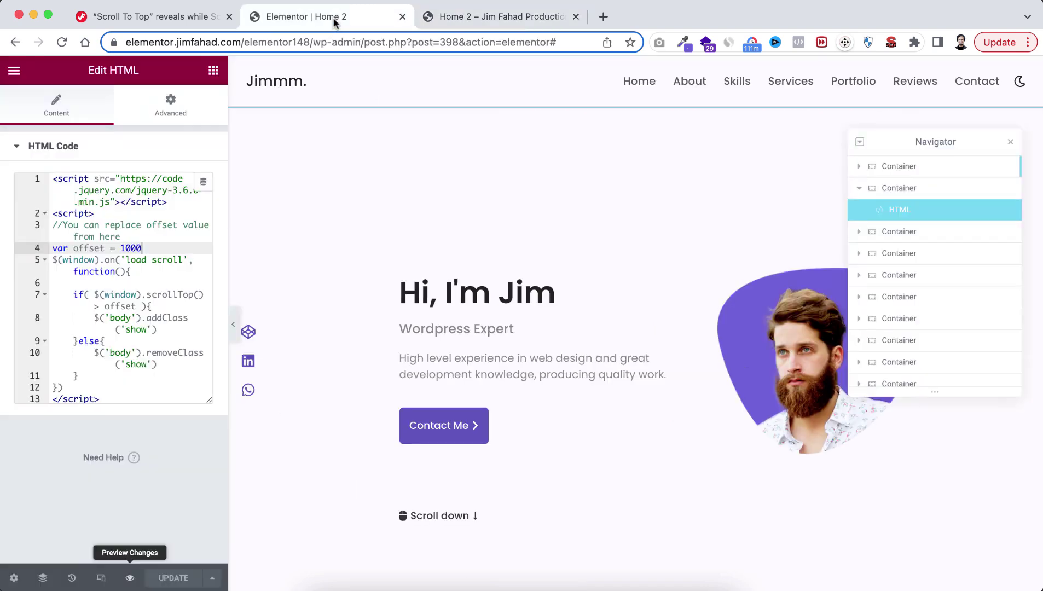
double_click(130, 247)
text(30)
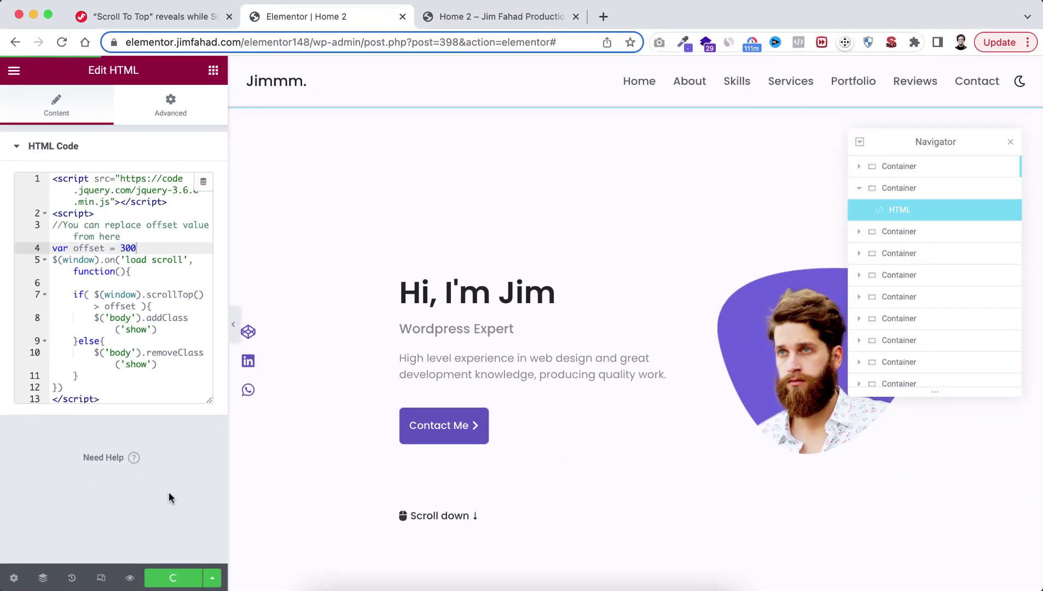
- Scroll the preview past the hero, open and close the Graphic Design popup, and continue to the contact form
click(535, 22)
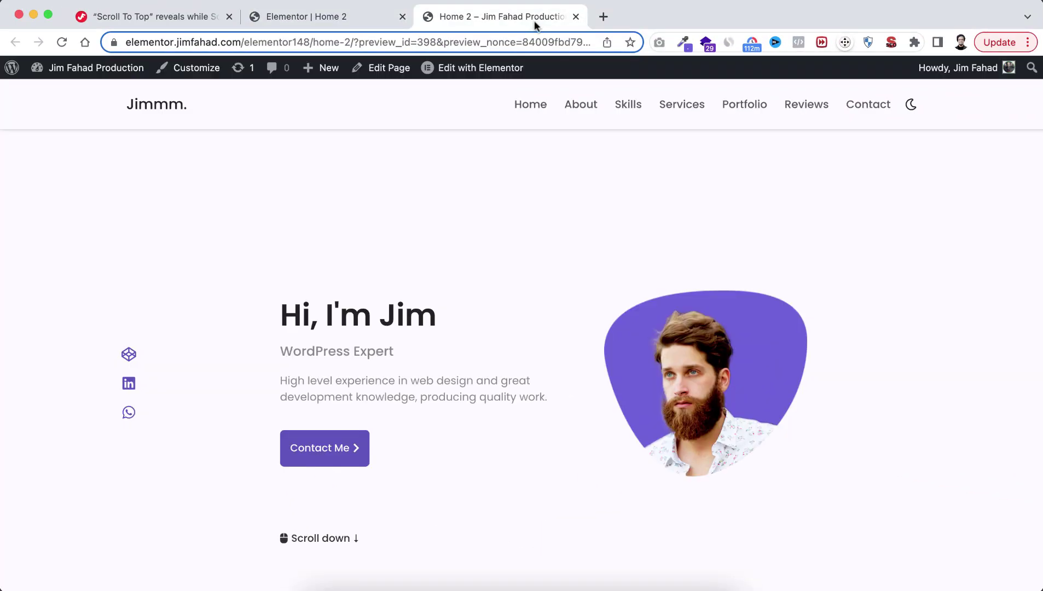
scroll(660, 384, down, 8)
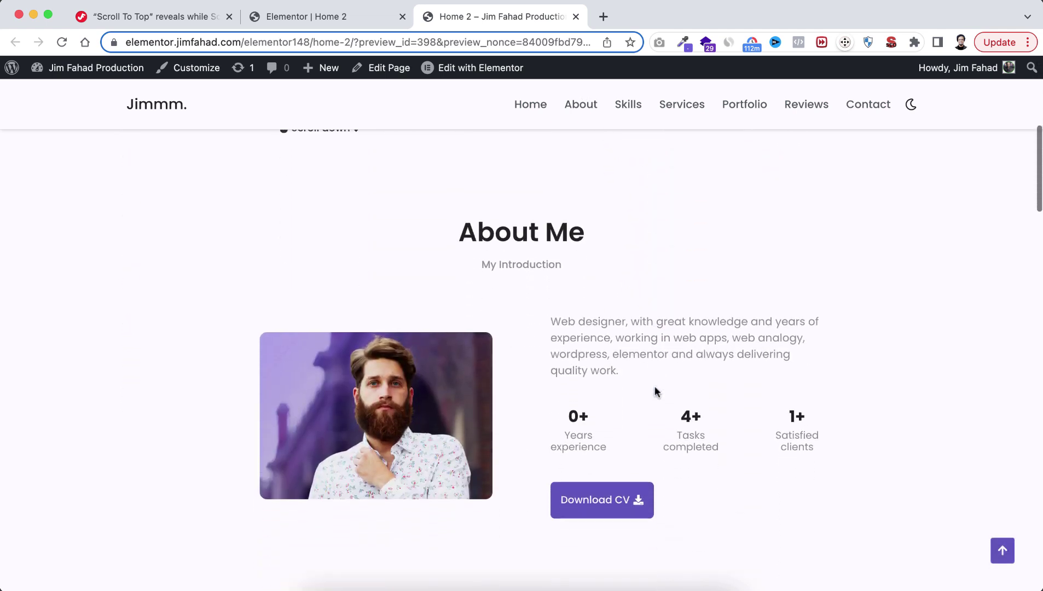
scroll(655, 385, down, 8)
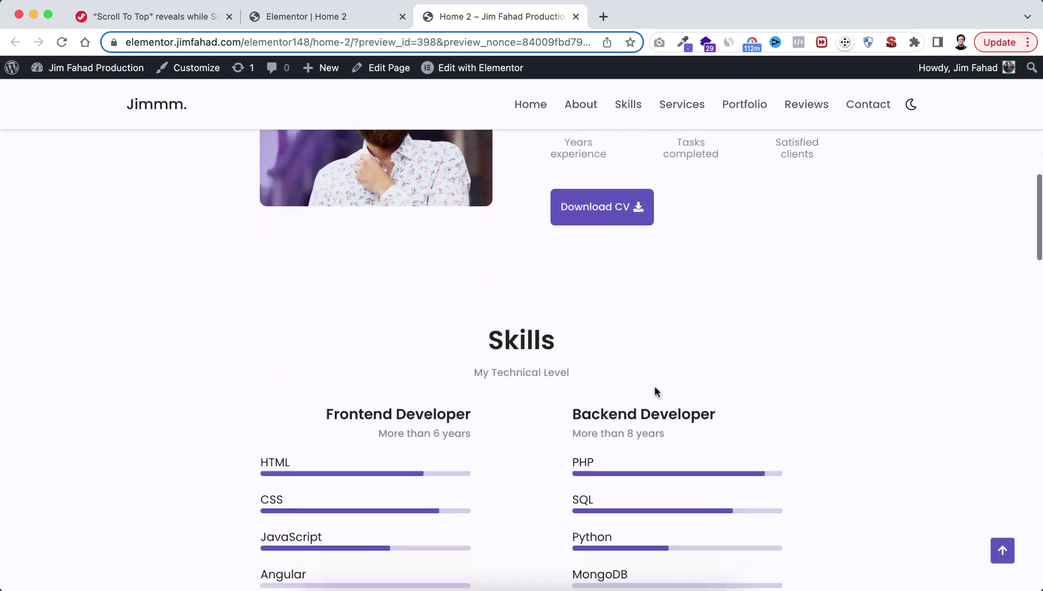
scroll(654, 391, down, 8)
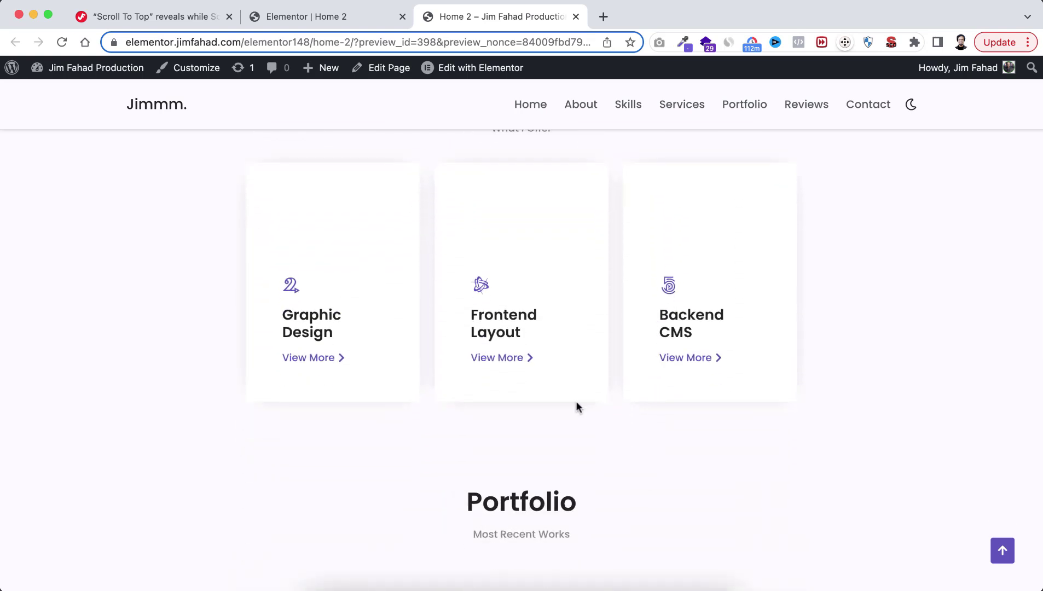
click(327, 360)
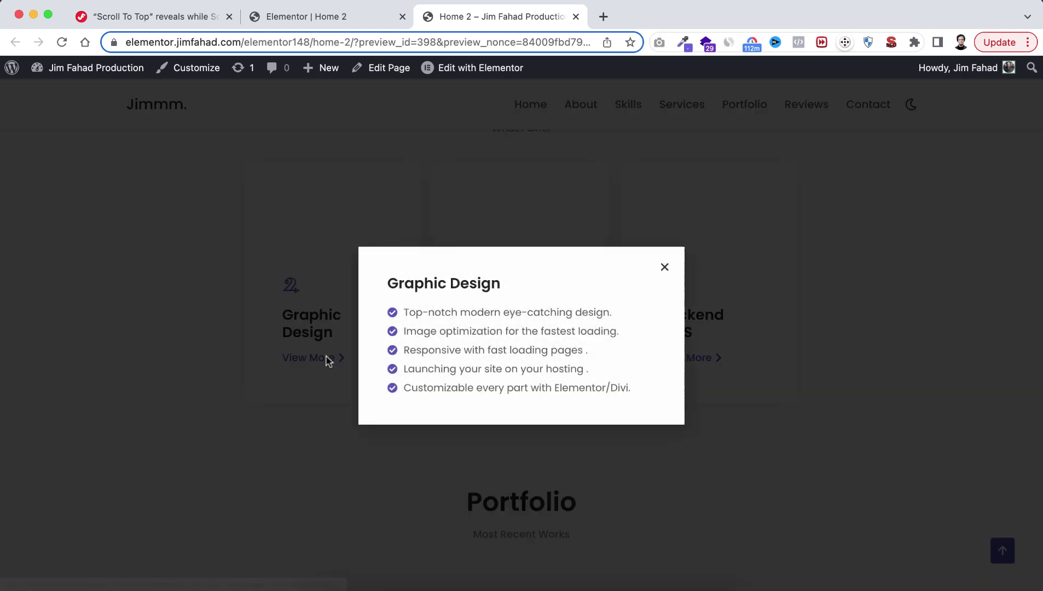
click(281, 494)
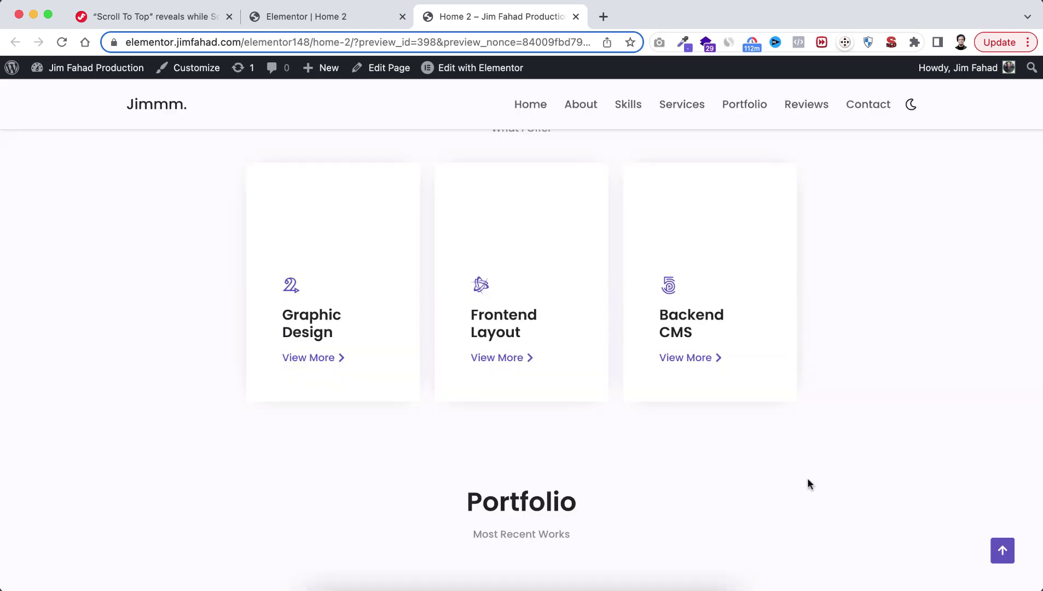
scroll(808, 480, down, 8)
scroll(807, 480, down, 6)
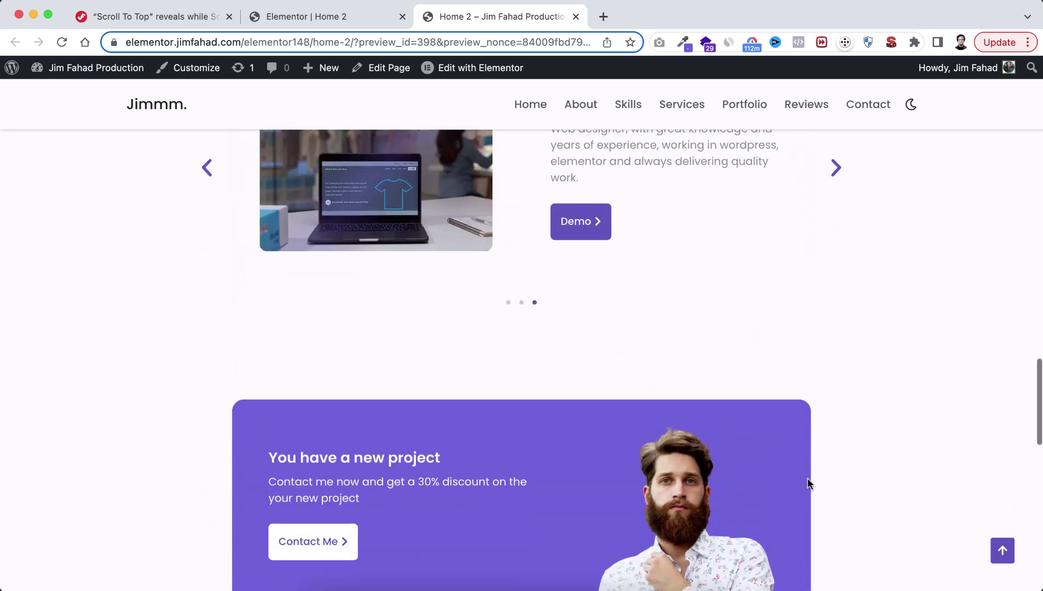
scroll(808, 480, down, 10)
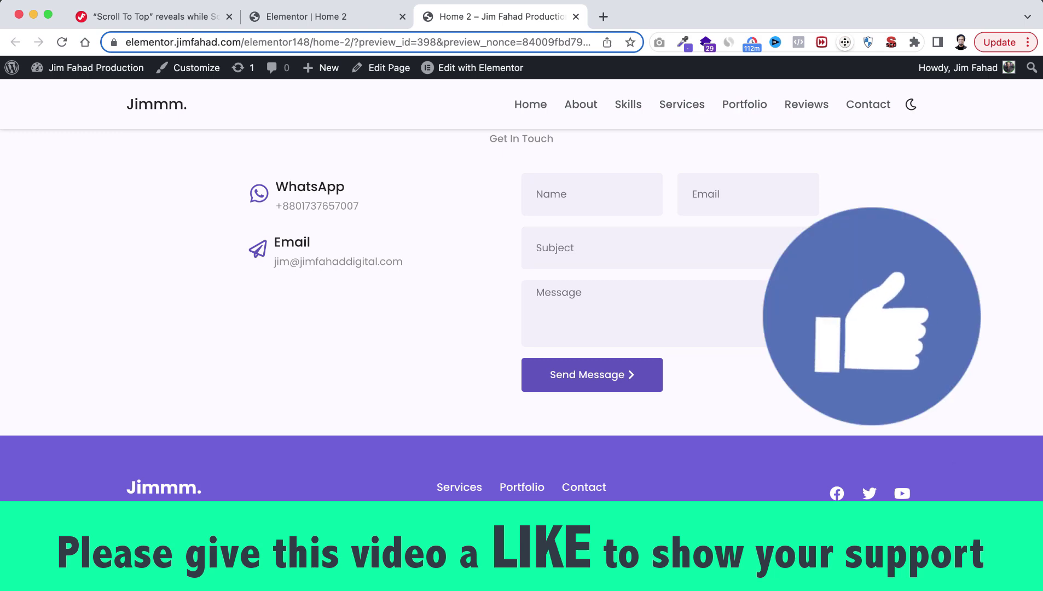
- Use the arrow button to return to the top, then scroll through About Me, Skills and Services to Portfolio
click(1010, 553)
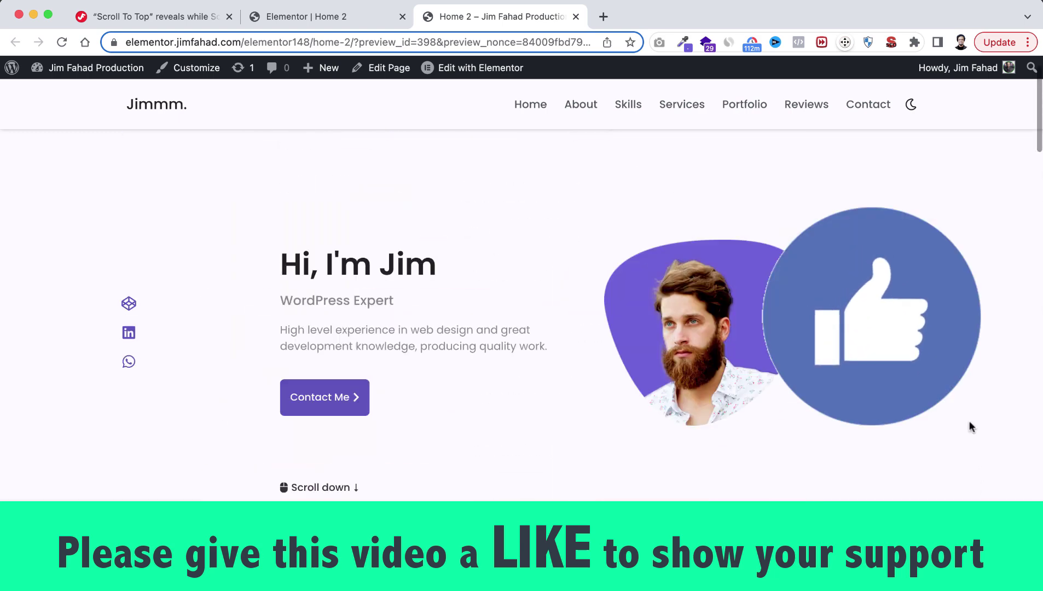
scroll(521, 290, down, 2)
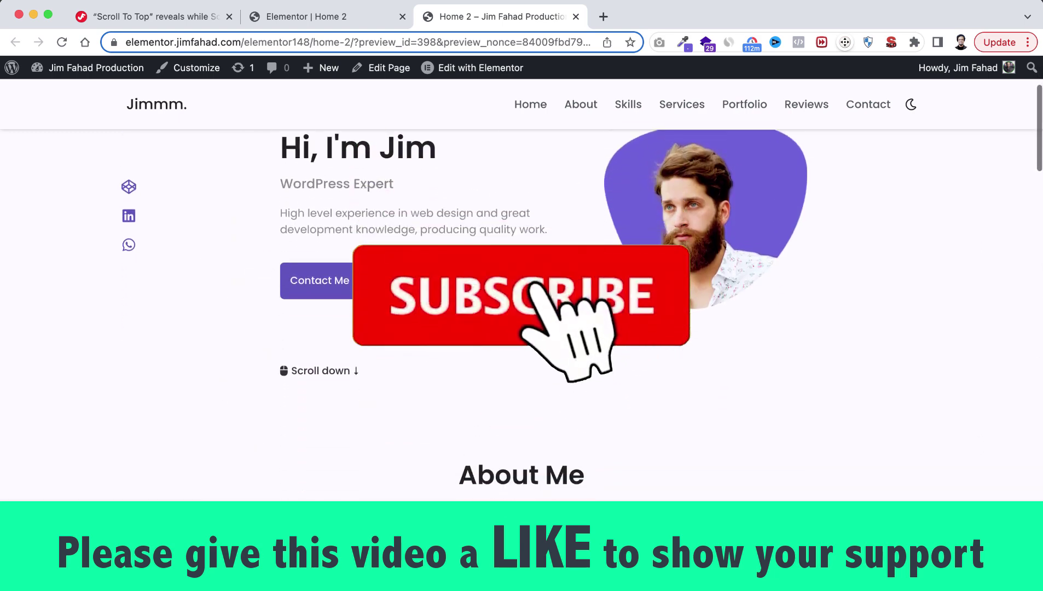
scroll(964, 528, down, 5)
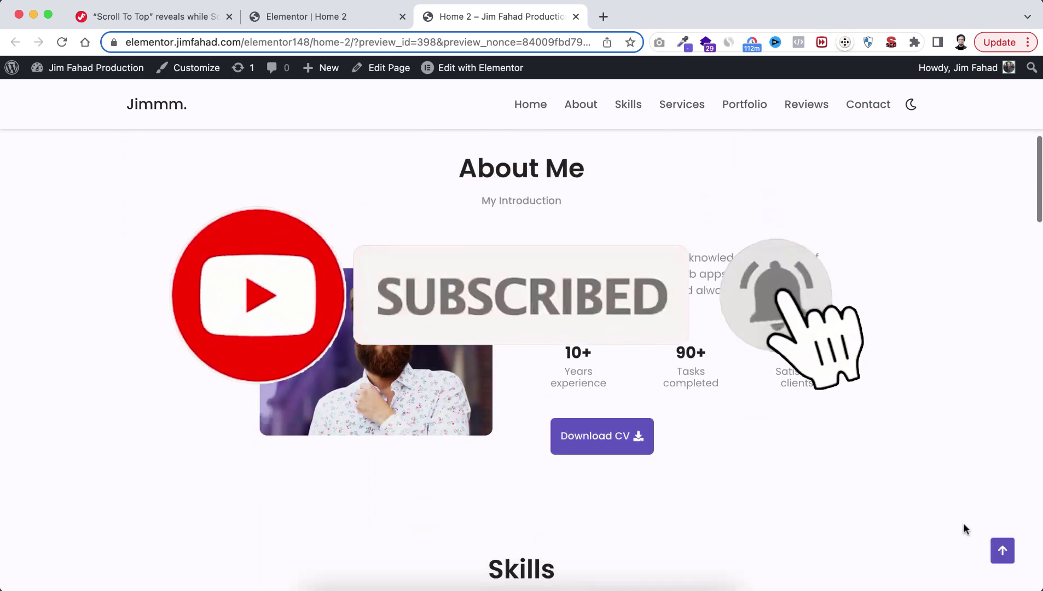
scroll(964, 528, down, 10)
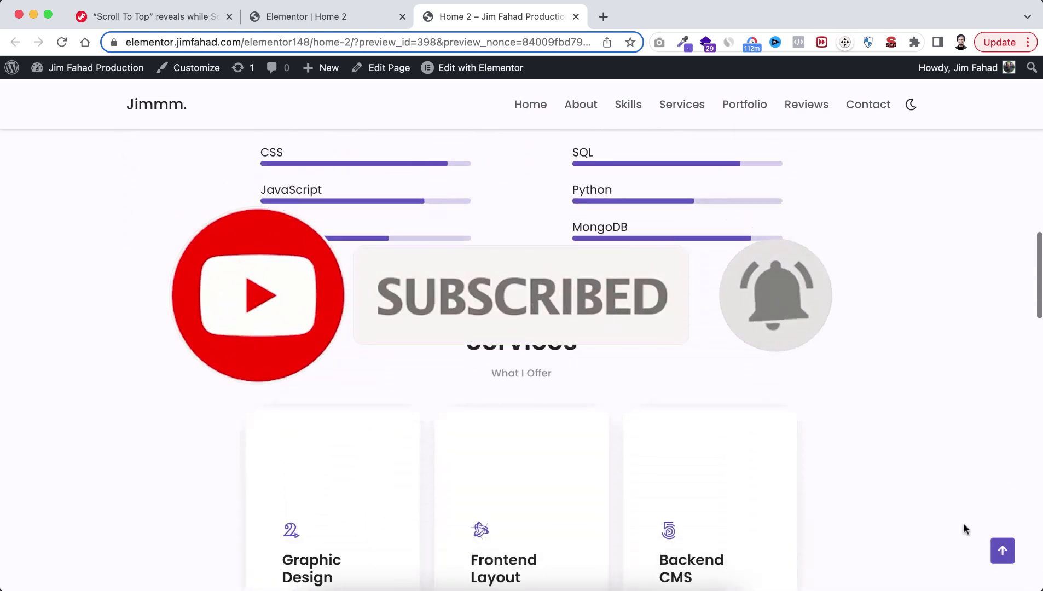
scroll(963, 525, down, 7)
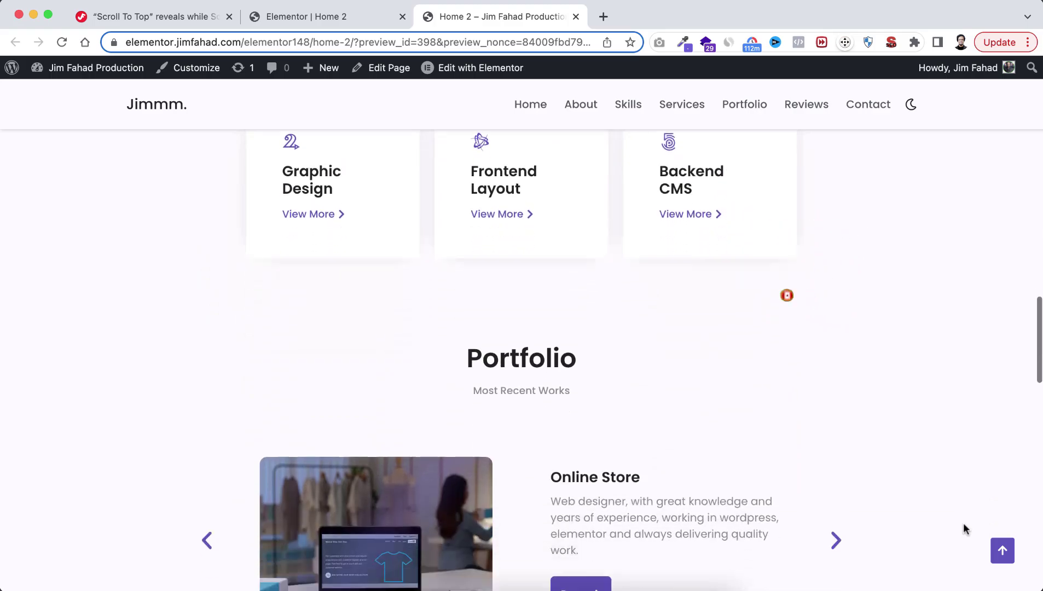
scroll(963, 522, down, 3)
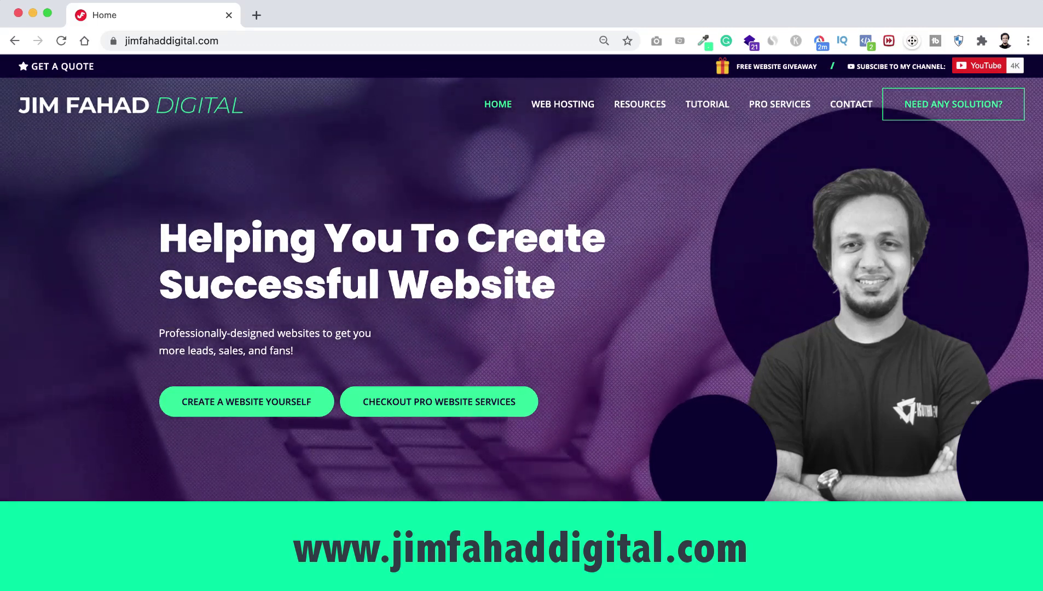
click(599, 1)
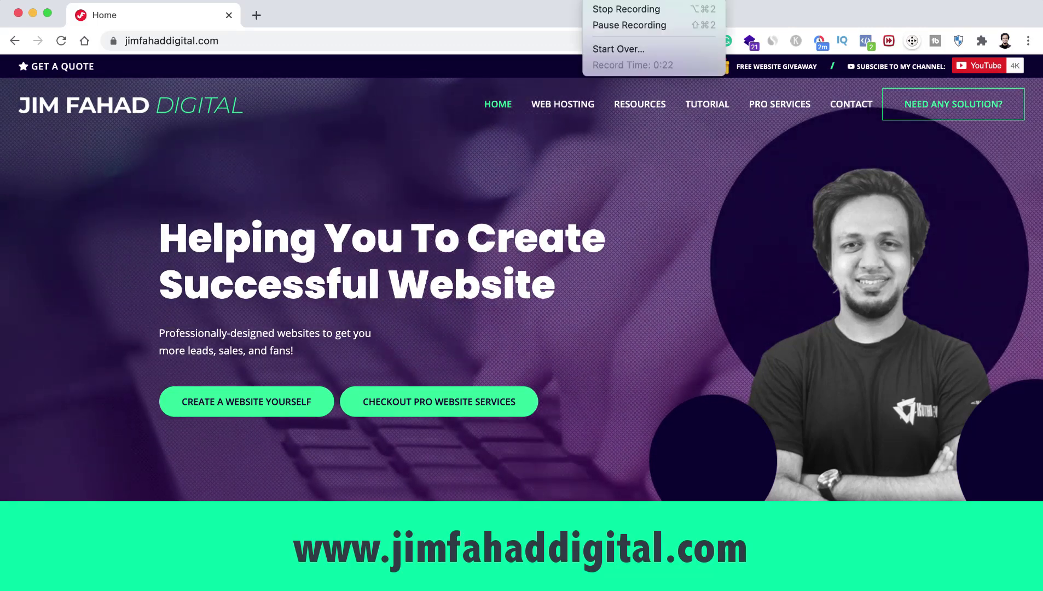